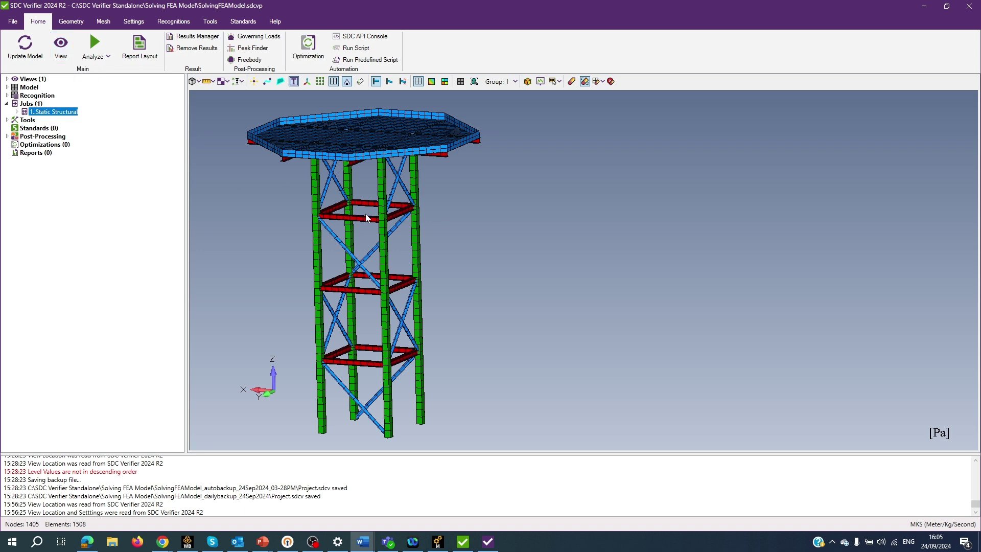
Step: Start a new view with the tower's platform seen from above, titled Top View, and capture its location from the current model orientation
{"action": "middle_click_drag", "start_coordinate": [360, 210], "coordinate": [420, 247]}
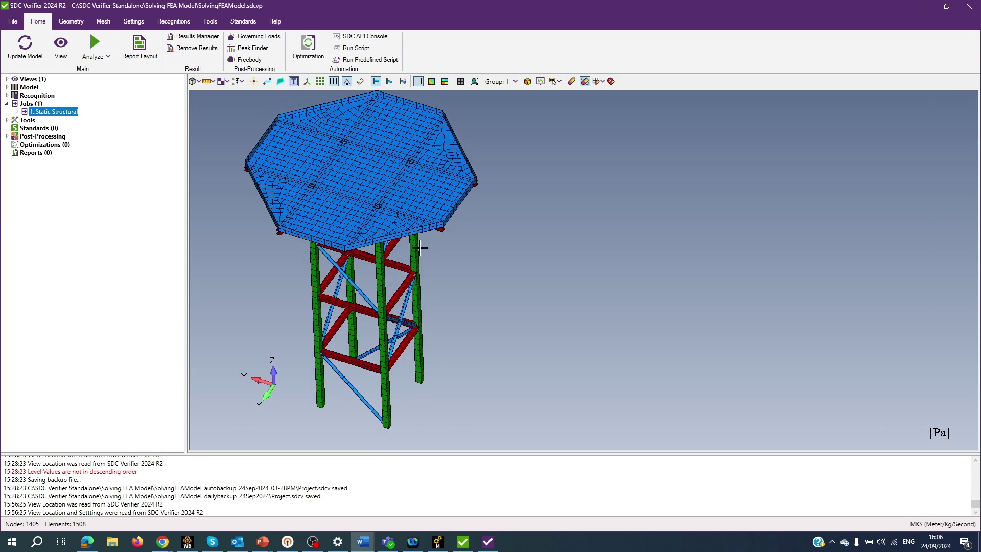
{"action": "left_click", "coordinate": [60, 46]}
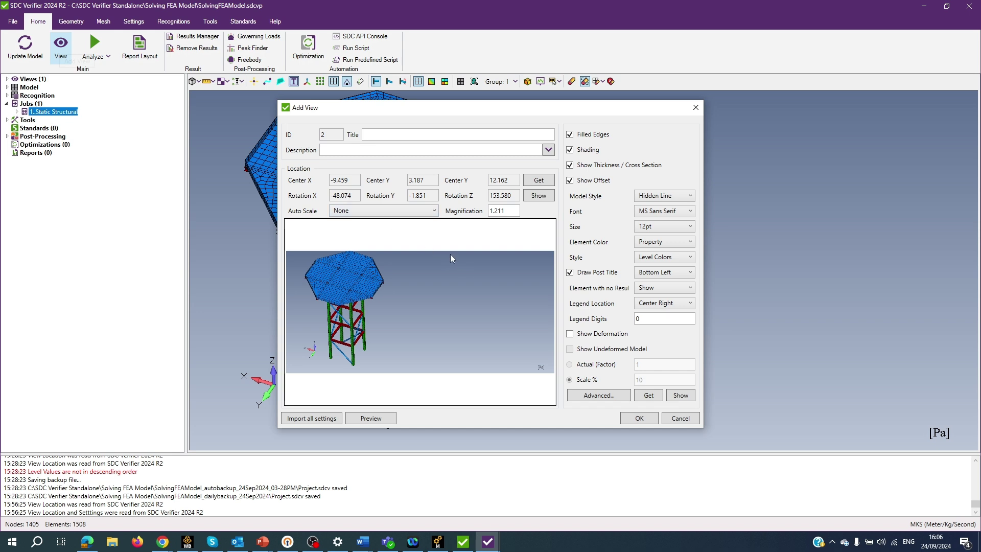
{"action": "left_click", "coordinate": [373, 134]}
{"action": "type", "text": "Top"}
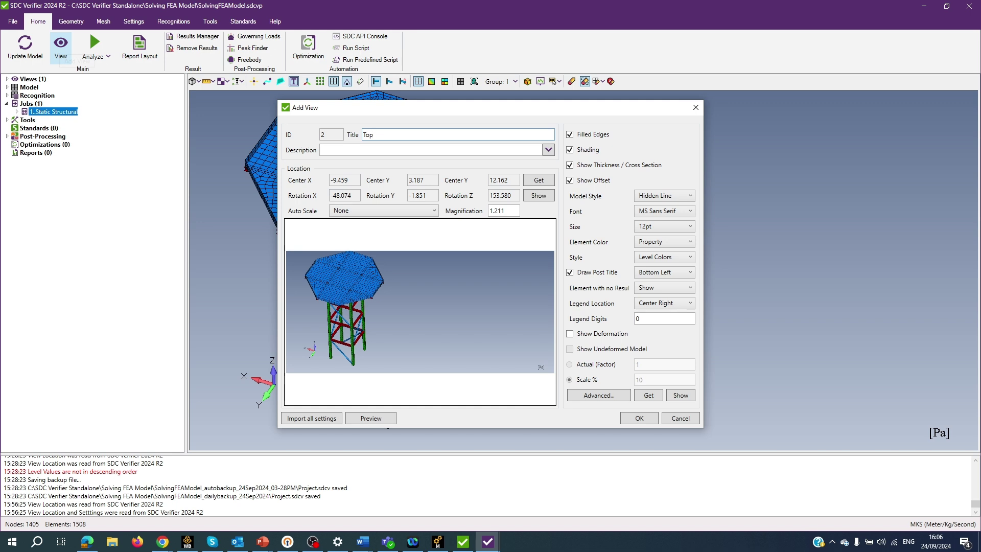
{"action": "type", "text": " View"}
{"action": "left_click", "coordinate": [335, 148]}
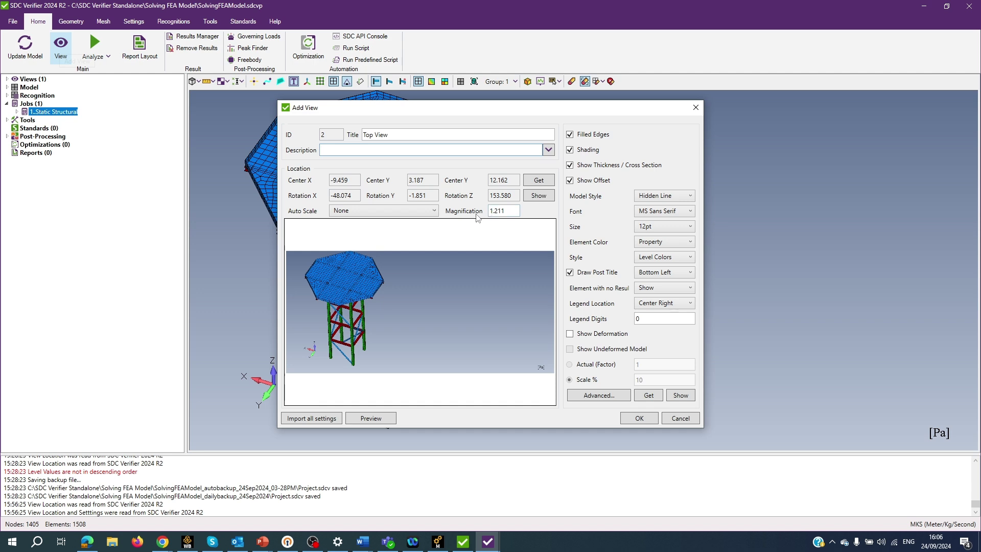
{"action": "left_click", "coordinate": [538, 180]}
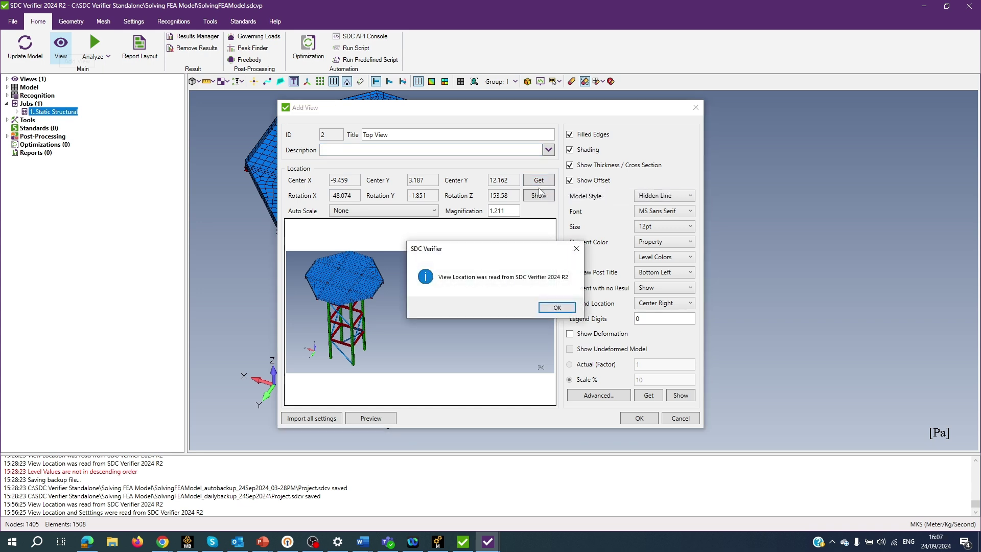
{"action": "left_click", "coordinate": [557, 308]}
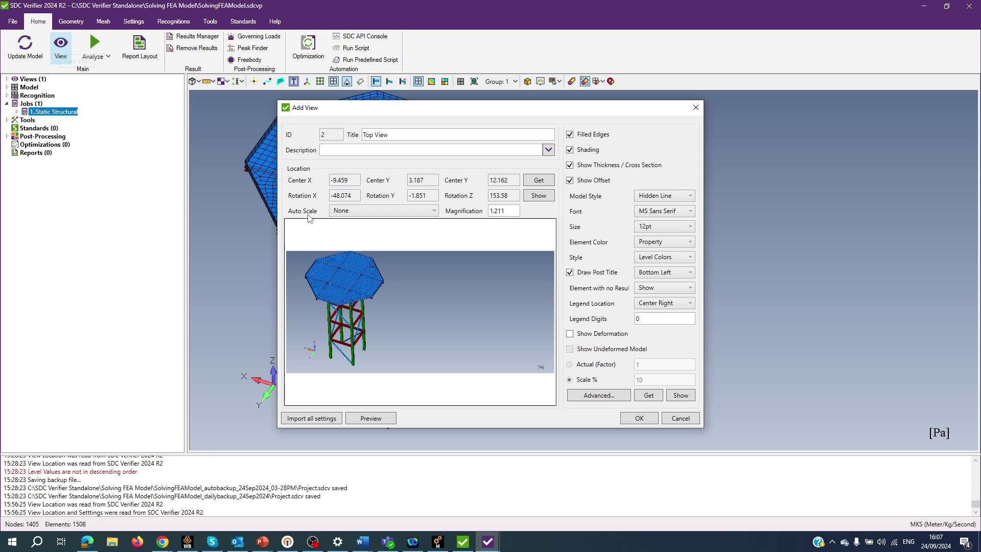
Step: Set the view's auto scale to To Selection and show its stored location on the zoomed-out model
{"action": "left_click_drag", "start_coordinate": [480, 108], "coordinate": [697, 117]}
{"action": "scroll", "coordinate": [377, 256], "scroll_direction": "down", "scroll_amount": 3}
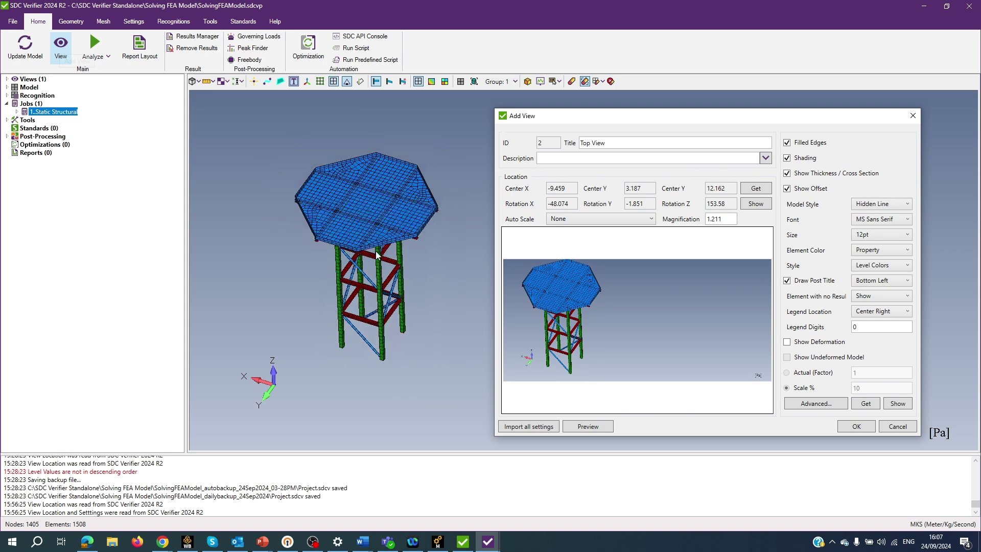
{"action": "left_click_drag", "start_coordinate": [646, 120], "coordinate": [616, 115]}
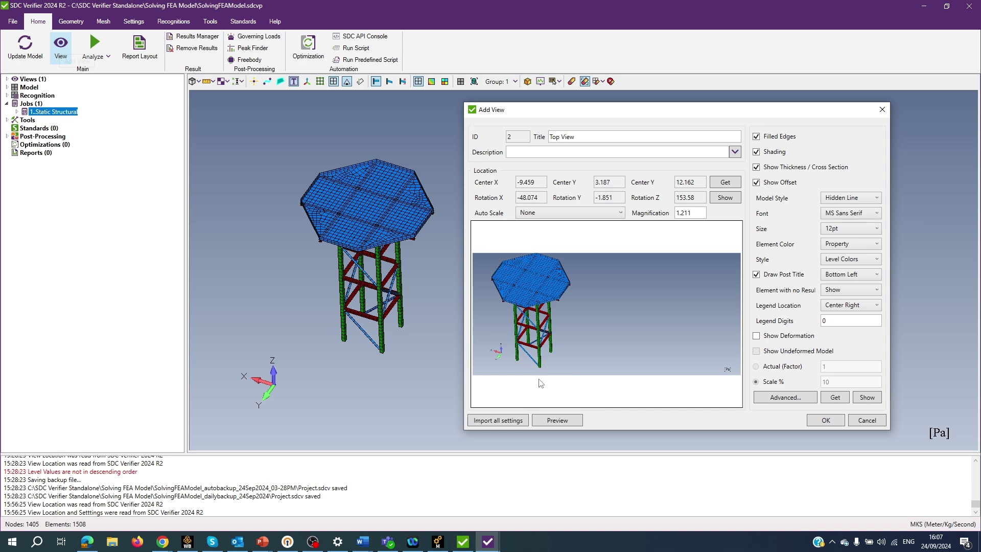
{"action": "left_click", "coordinate": [621, 213]}
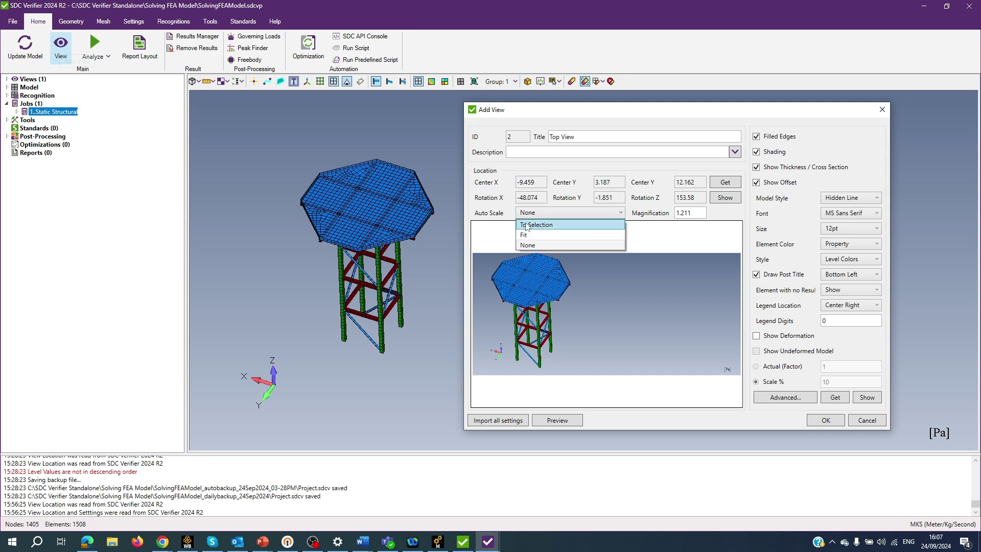
{"action": "left_click", "coordinate": [563, 225]}
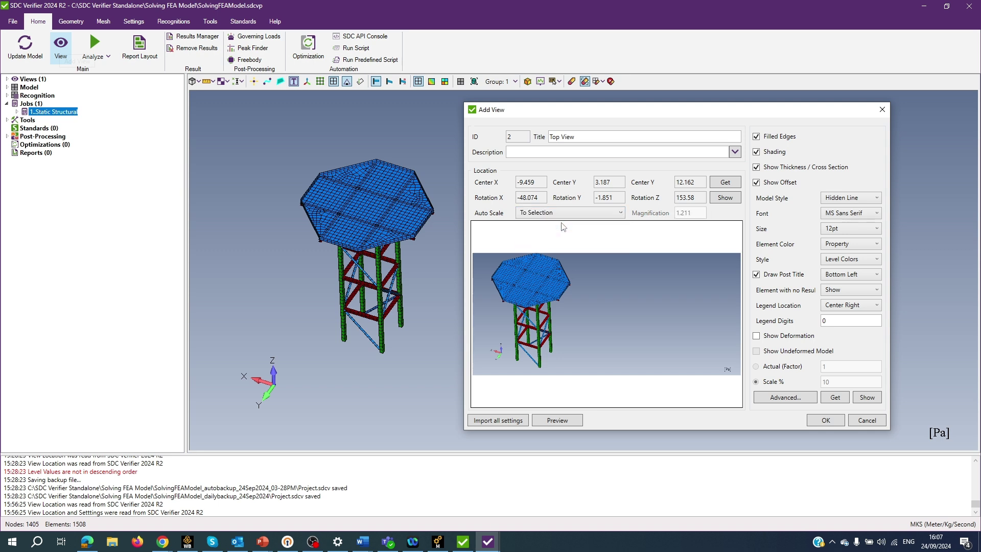
{"action": "left_click", "coordinate": [724, 199]}
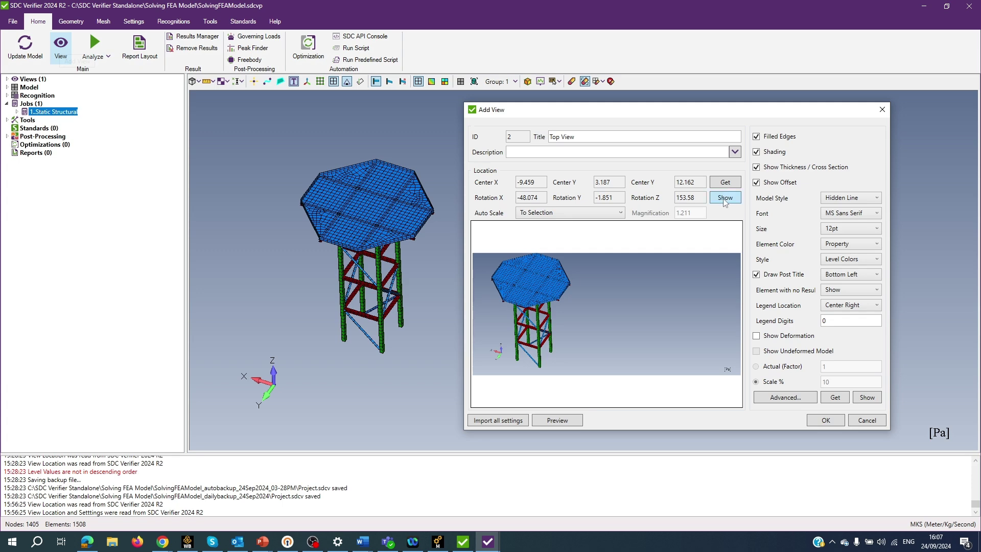
{"action": "left_click", "coordinate": [682, 253]}
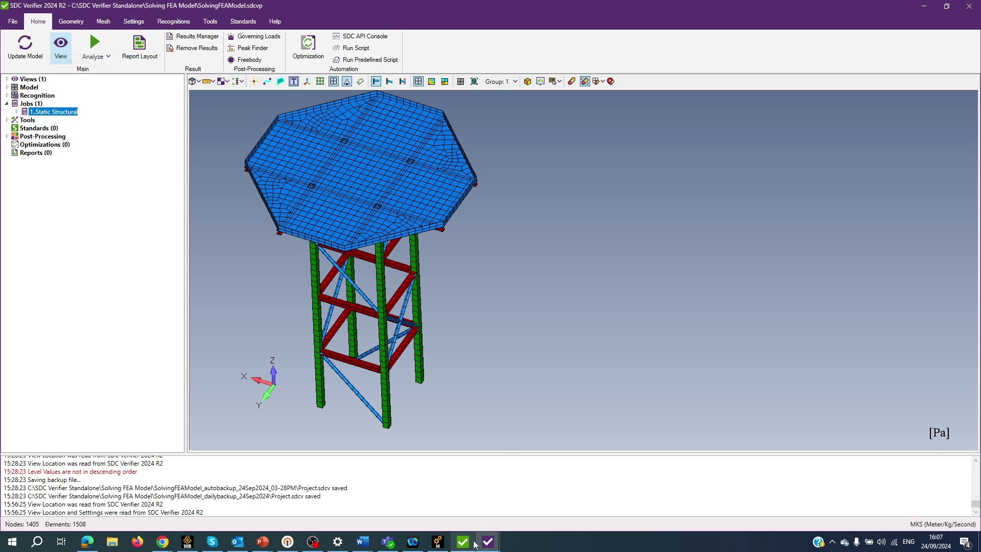
{"action": "mouse_move", "coordinate": [487, 543]}
{"action": "left_click", "coordinate": [523, 484]}
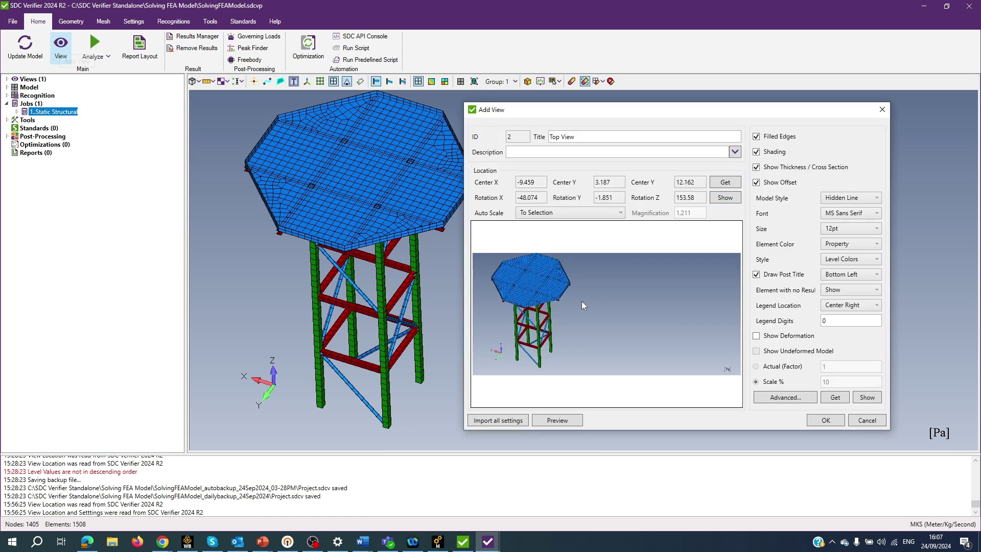
Step: Import the location and all display settings from the current model display into the Top View
{"action": "left_click", "coordinate": [496, 422]}
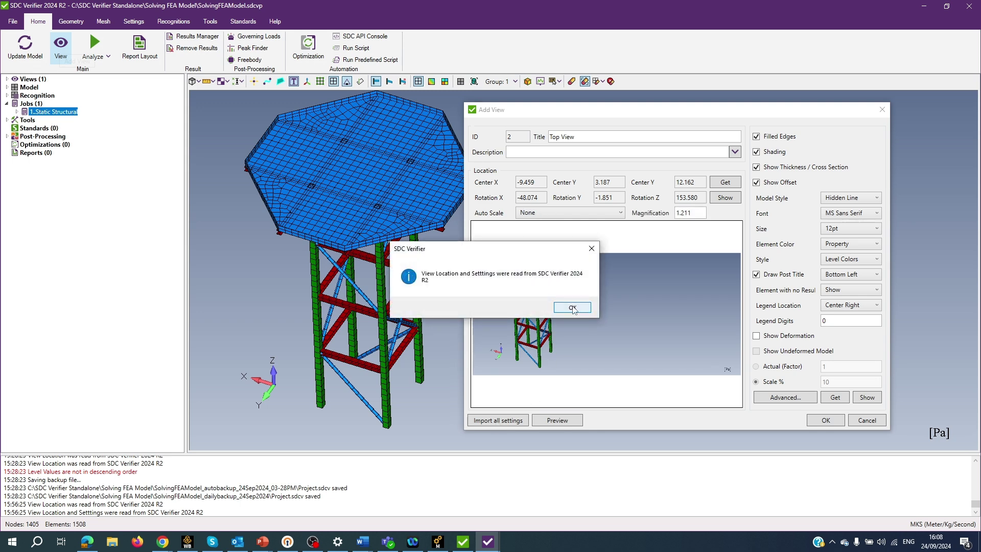
{"action": "left_click", "coordinate": [572, 307]}
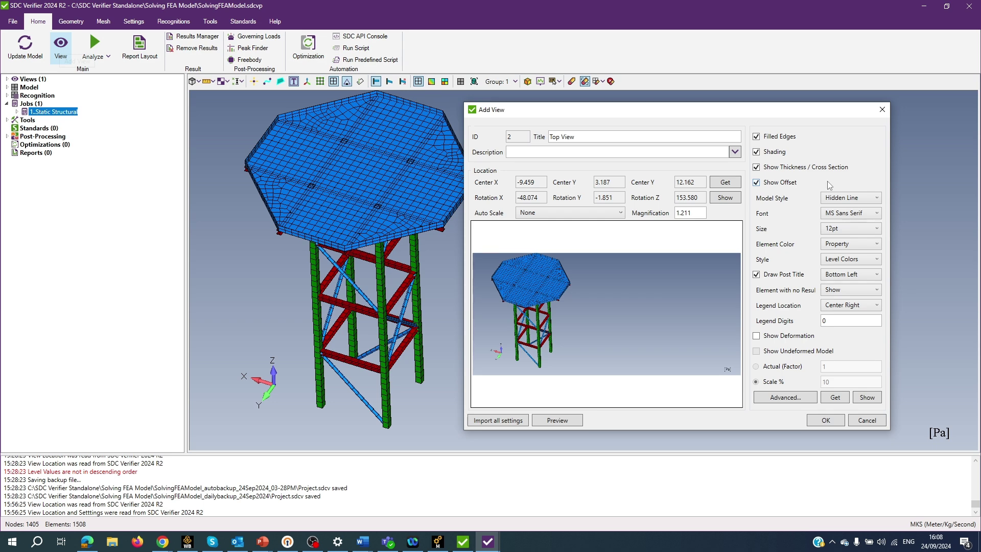
Step: Turn off Filled Edges, Shading, Show Thickness / Cross Section and Show Offset, and preview the view on the model
{"action": "left_click", "coordinate": [755, 136]}
{"action": "left_click", "coordinate": [757, 151]}
{"action": "left_click", "coordinate": [756, 167]}
{"action": "left_click", "coordinate": [756, 183]}
{"action": "left_click", "coordinate": [557, 421]}
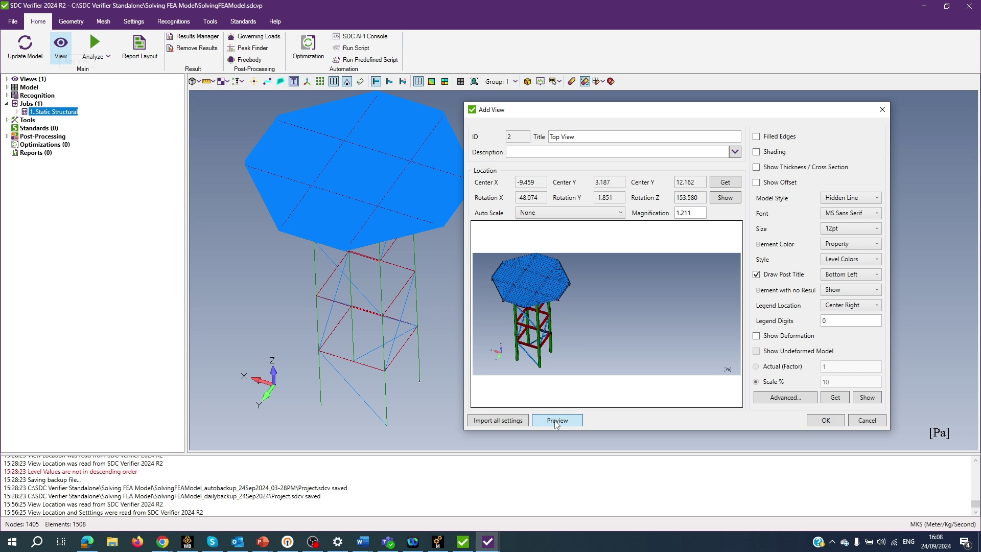
Step: Turn on Filled Edges and Shading one at a time, previewing the view on the model after each
{"action": "left_click_drag", "start_coordinate": [667, 112], "coordinate": [693, 112]}
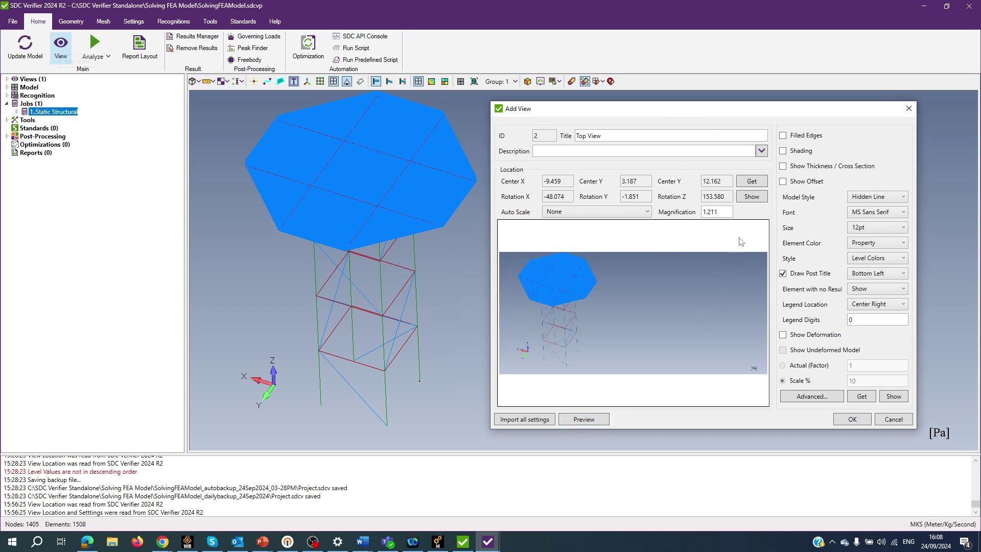
{"action": "left_click", "coordinate": [784, 137]}
{"action": "left_click", "coordinate": [589, 421]}
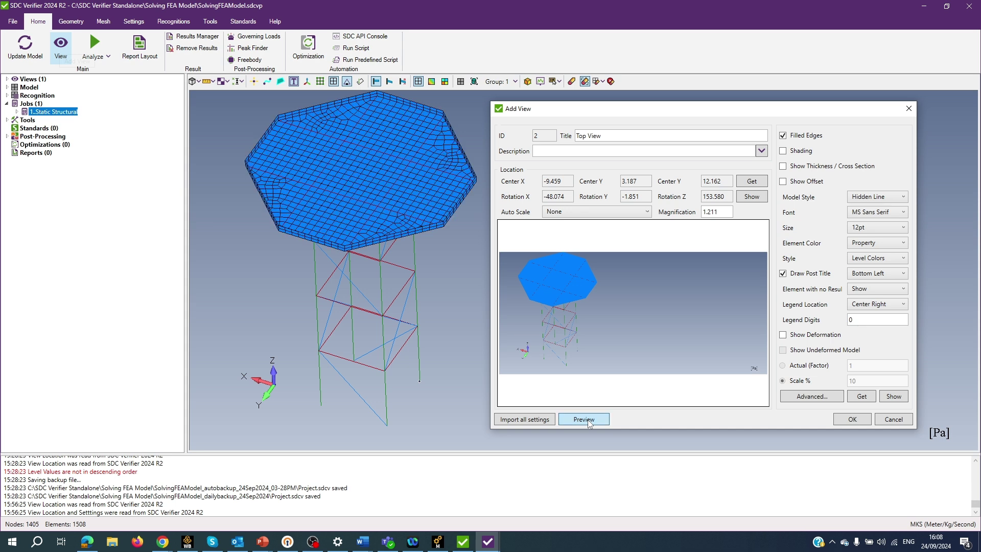
{"action": "left_click", "coordinate": [589, 422]}
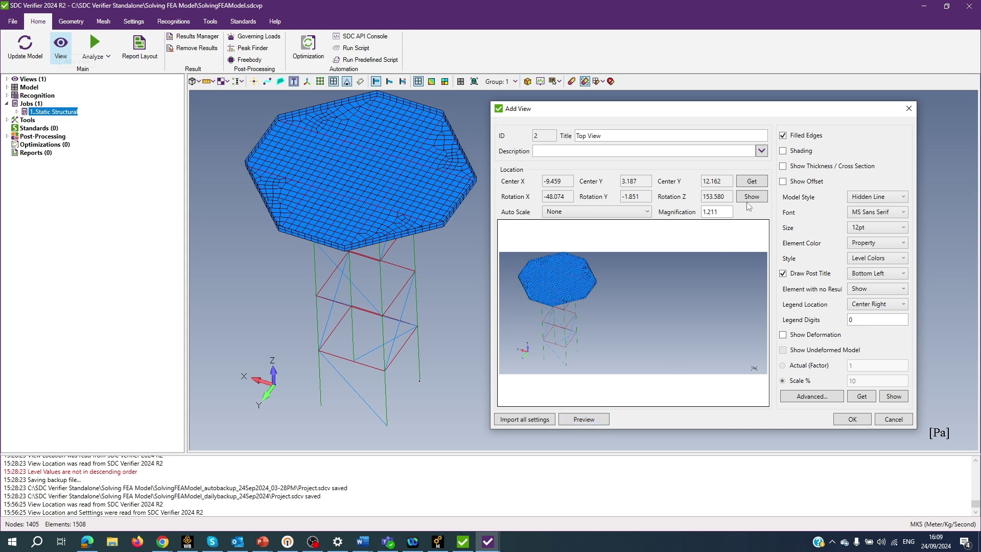
{"action": "left_click", "coordinate": [782, 151]}
{"action": "left_click", "coordinate": [589, 419]}
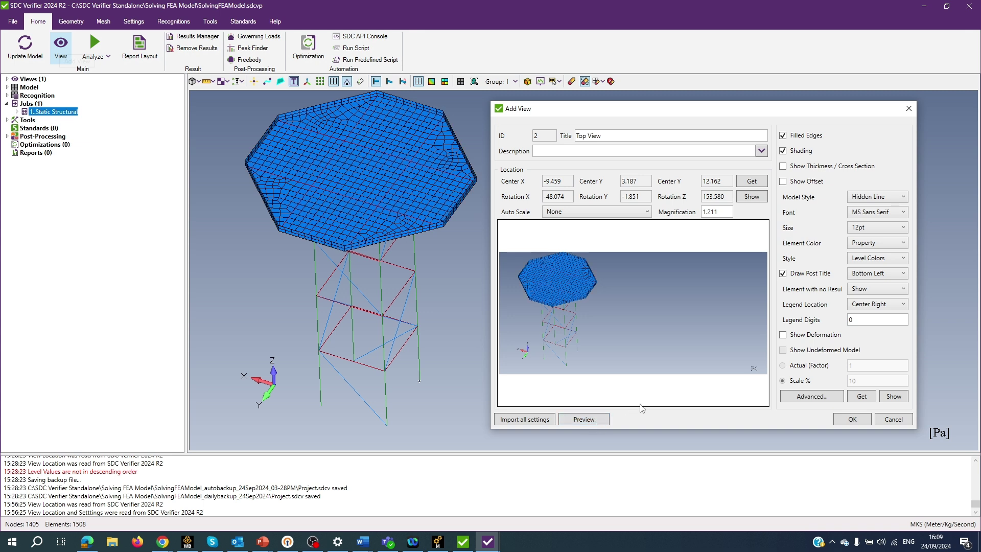
Step: Turn on Show Thickness / Cross Section and Show Offset one at a time, previewing the view after each
{"action": "left_click", "coordinate": [784, 166]}
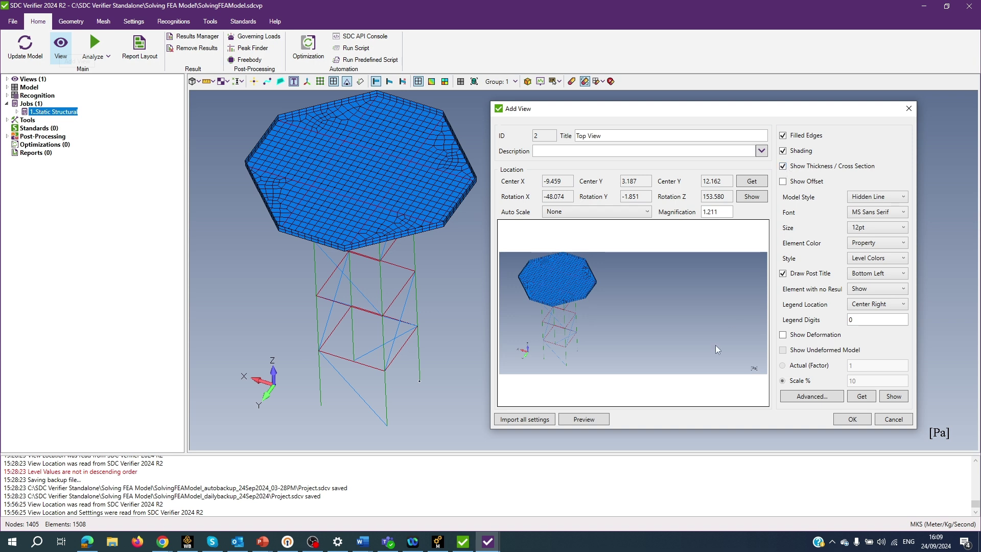
{"action": "left_click", "coordinate": [588, 423]}
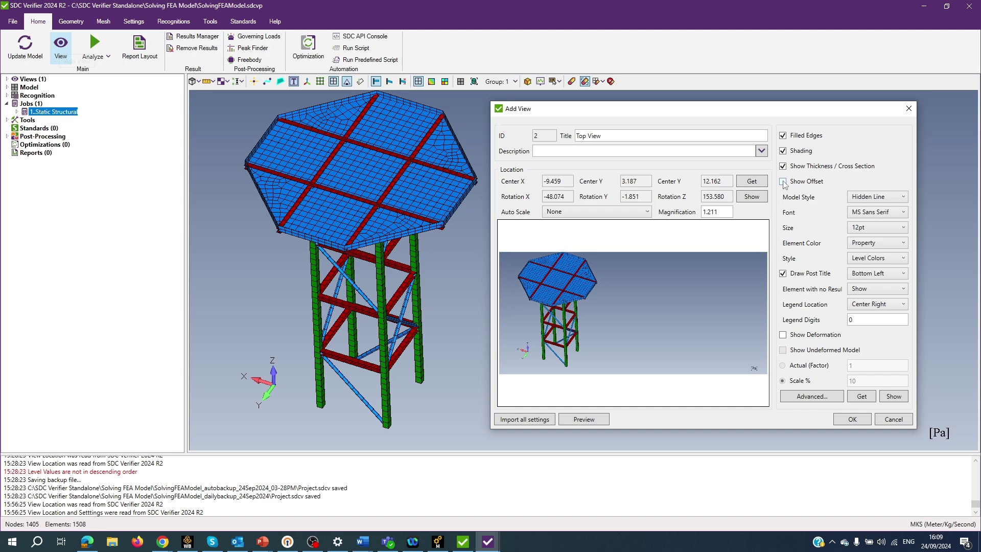
{"action": "left_click", "coordinate": [783, 182]}
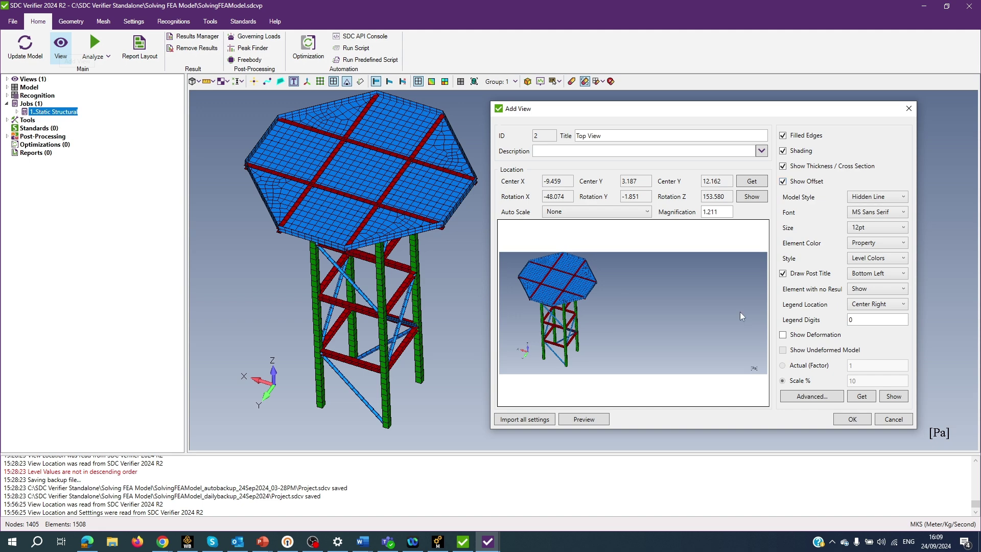
{"action": "left_click", "coordinate": [584, 421]}
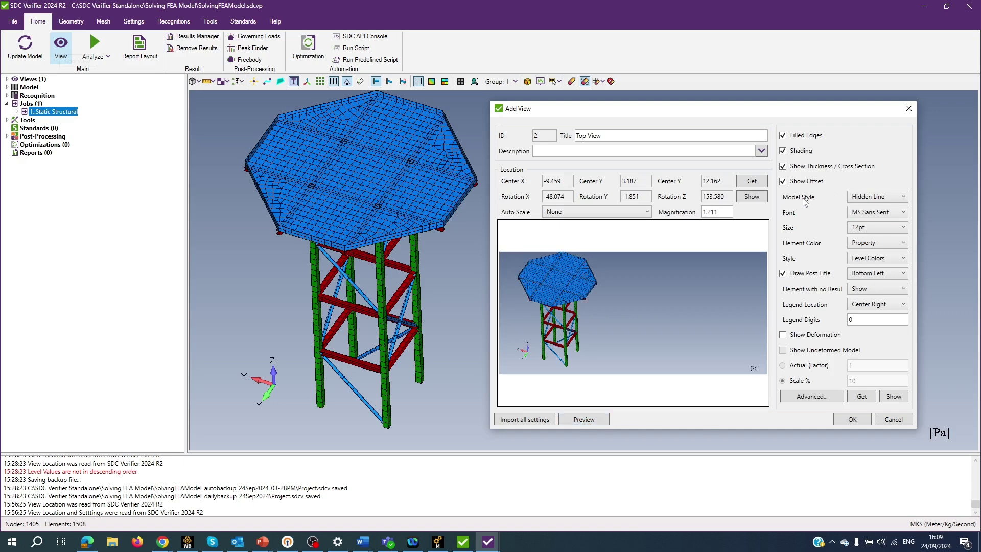
Step: Examine the available choices for the view's model style, font, text size, element color, contour style and post title position
{"action": "left_click", "coordinate": [904, 198]}
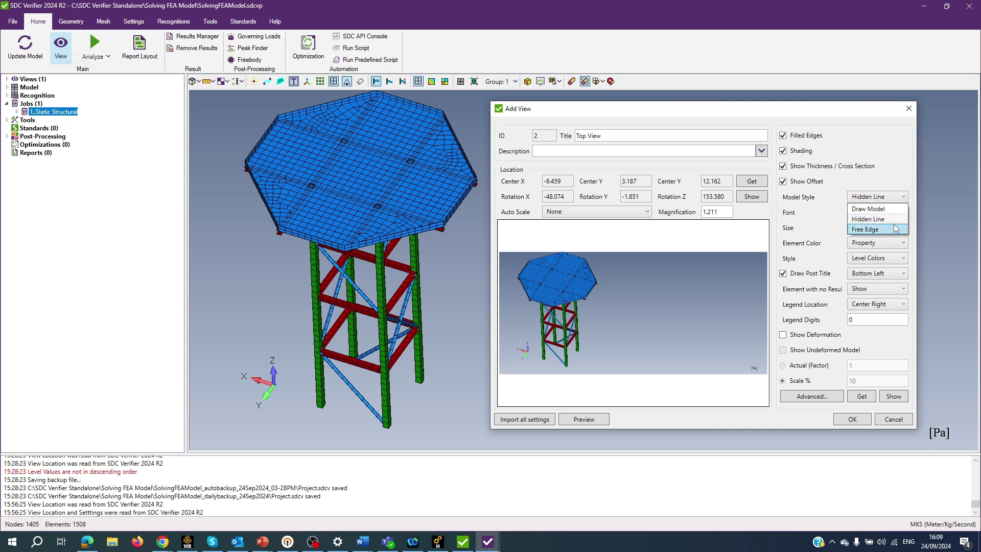
{"action": "left_click", "coordinate": [895, 200]}
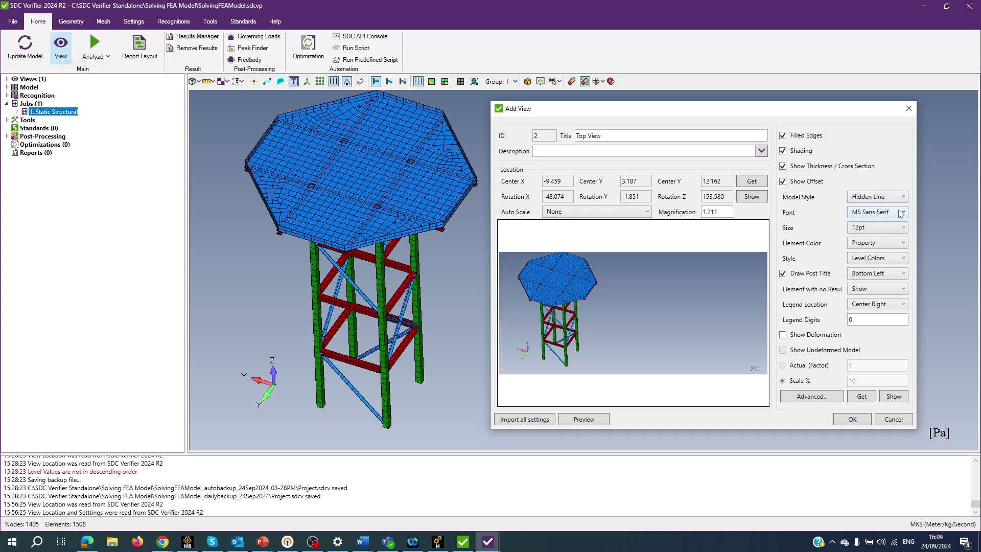
{"action": "left_click", "coordinate": [901, 212]}
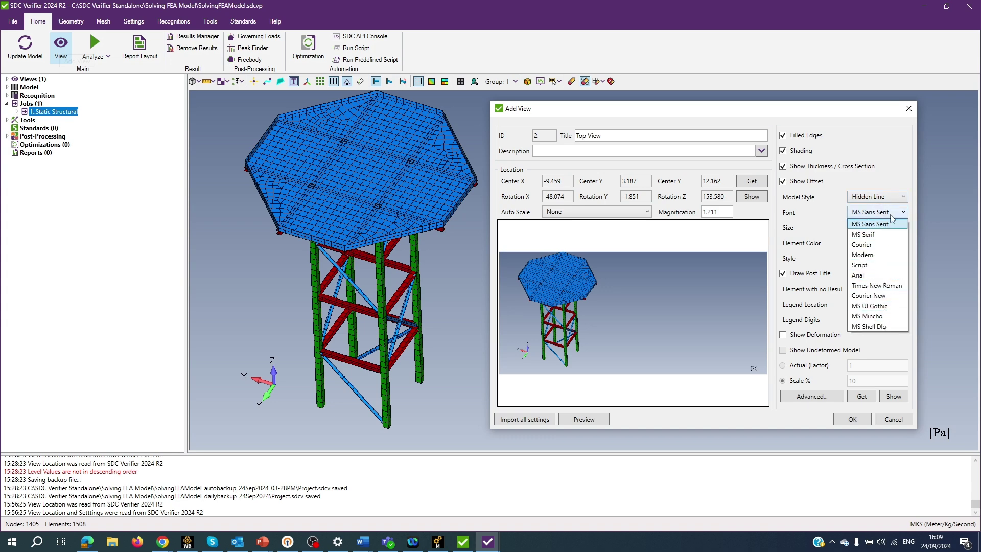
{"action": "left_click", "coordinate": [891, 215]}
{"action": "left_click", "coordinate": [902, 229]}
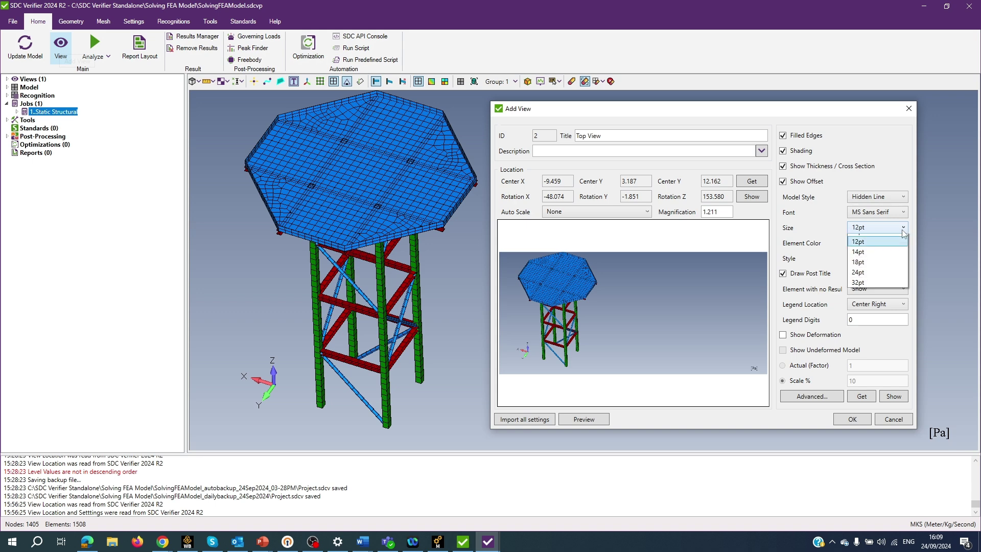
{"action": "left_click", "coordinate": [897, 229]}
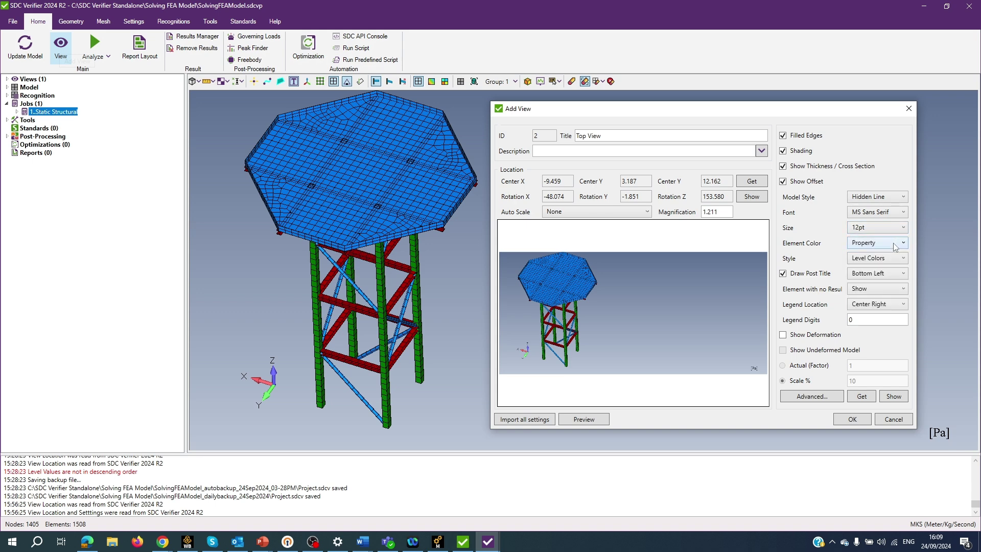
{"action": "left_click", "coordinate": [895, 246]}
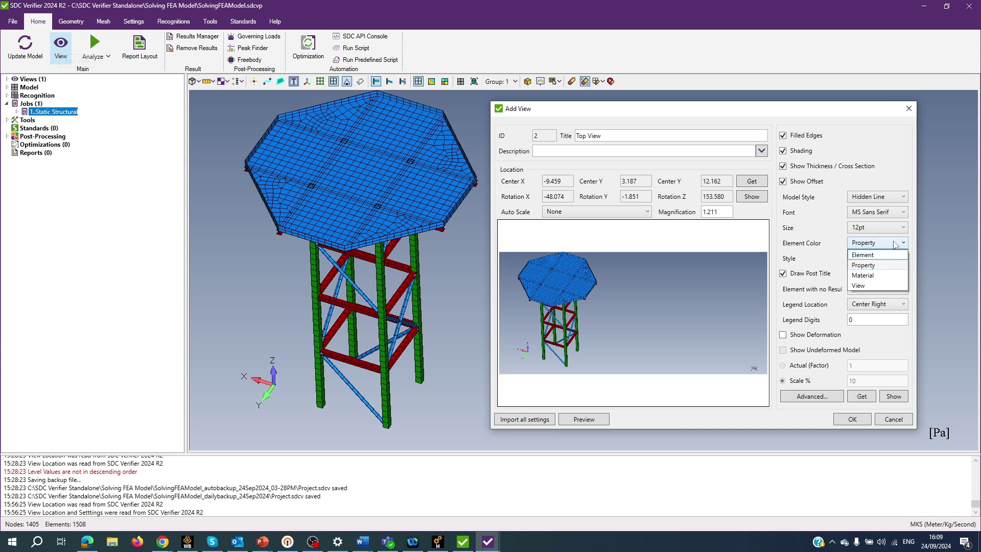
{"action": "left_click", "coordinate": [895, 245]}
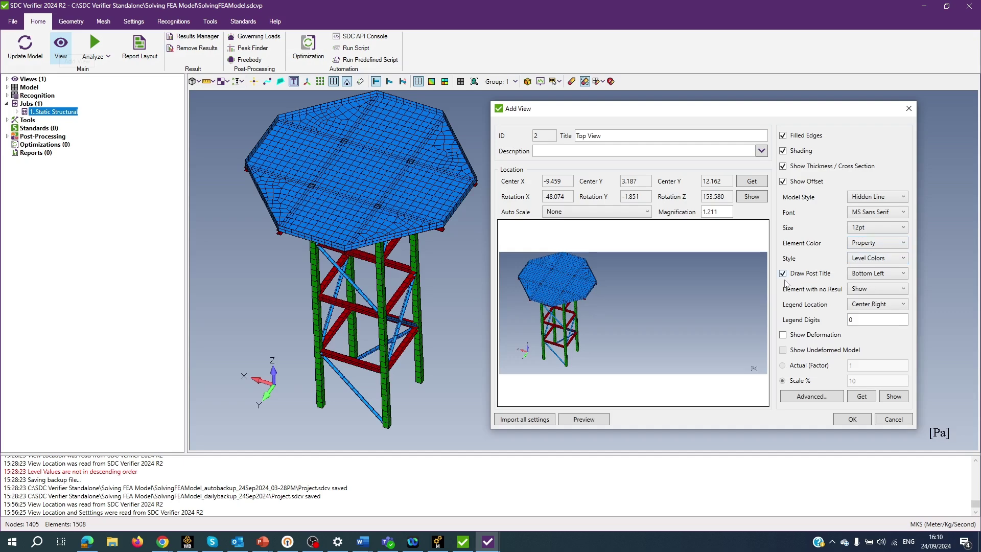
{"action": "left_click", "coordinate": [900, 259]}
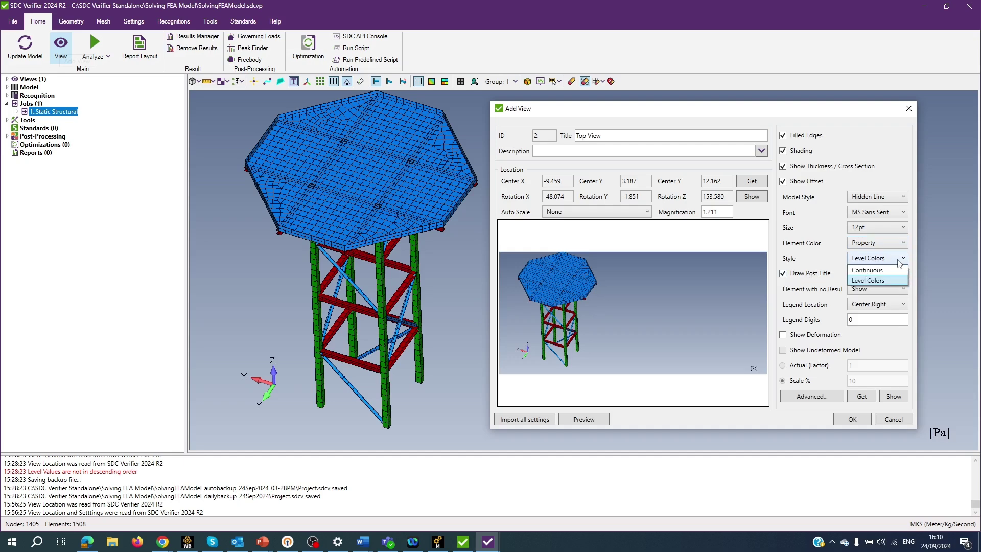
{"action": "left_click", "coordinate": [898, 260]}
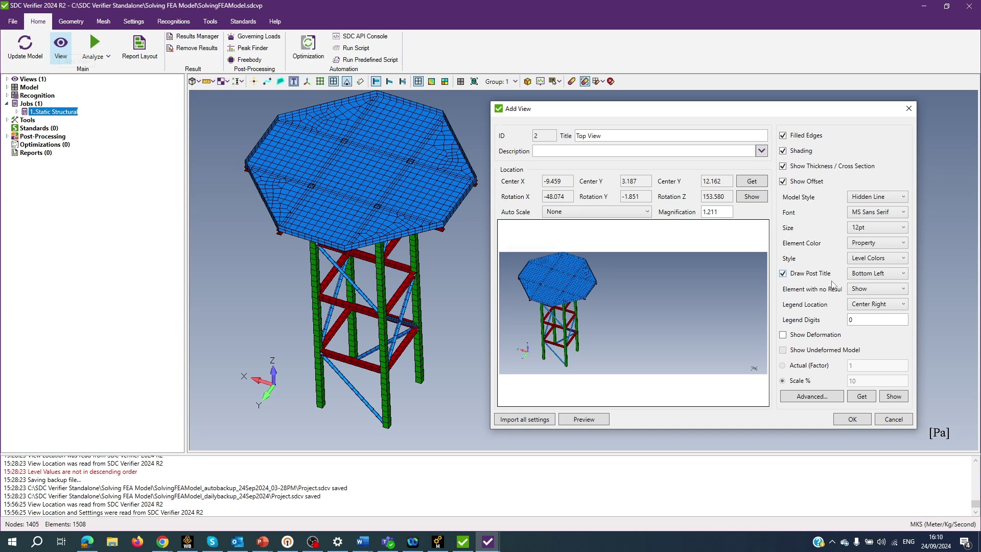
{"action": "left_click", "coordinate": [898, 279]}
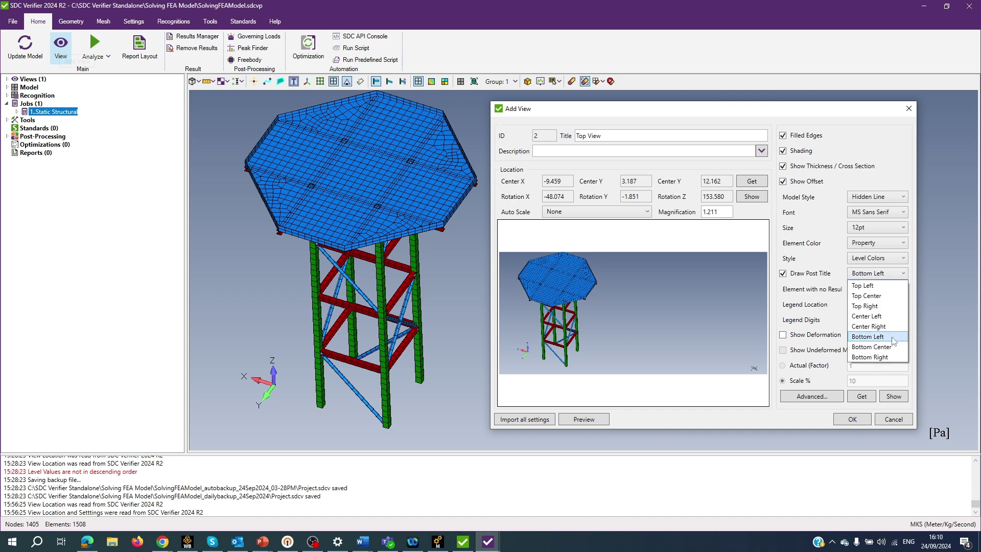
{"action": "left_click", "coordinate": [894, 276]}
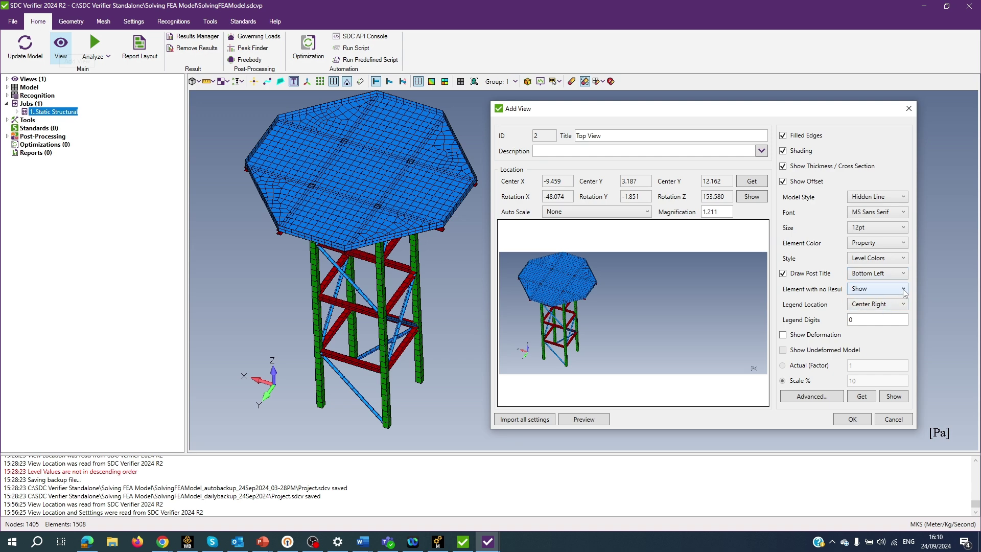
Step: Examine the available choices for elements with no results and for the legend location
{"action": "left_click", "coordinate": [903, 290]}
{"action": "left_click", "coordinate": [903, 289]}
{"action": "left_click", "coordinate": [903, 305]}
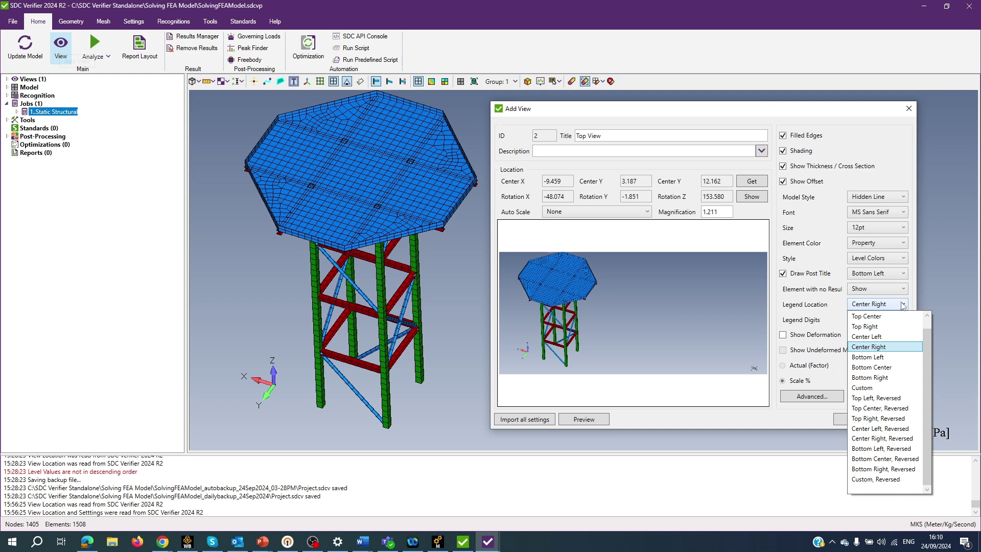
{"action": "left_click", "coordinate": [903, 304]}
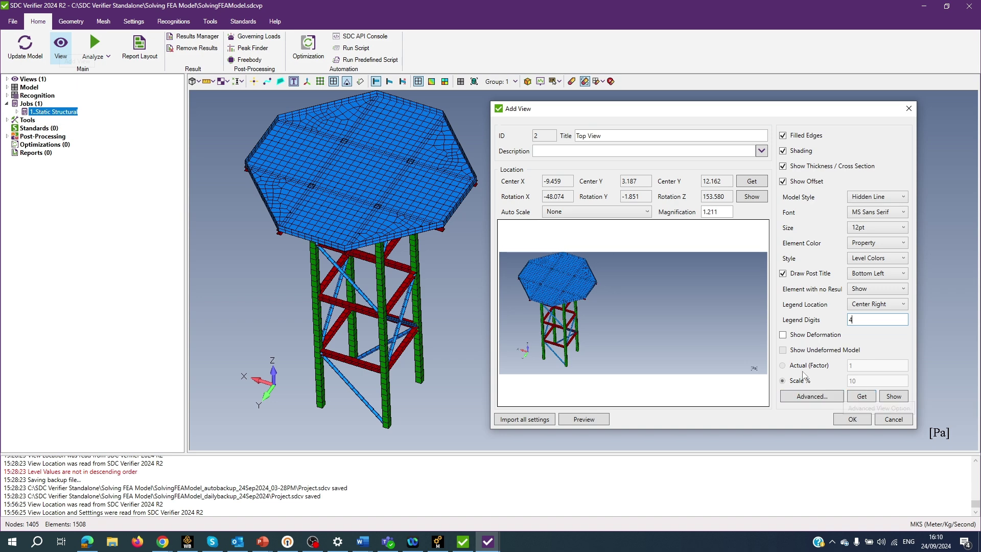
Step: Set the view's legend digits to 4 and turn on Show Deformation
{"action": "left_click", "coordinate": [783, 338]}
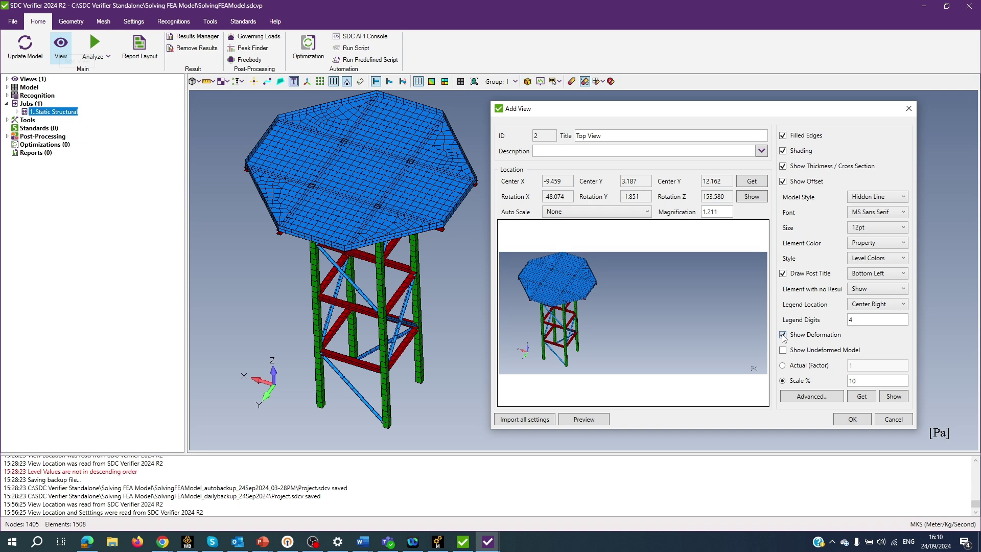
{"action": "left_click", "coordinate": [783, 336]}
{"action": "left_click", "coordinate": [784, 336]}
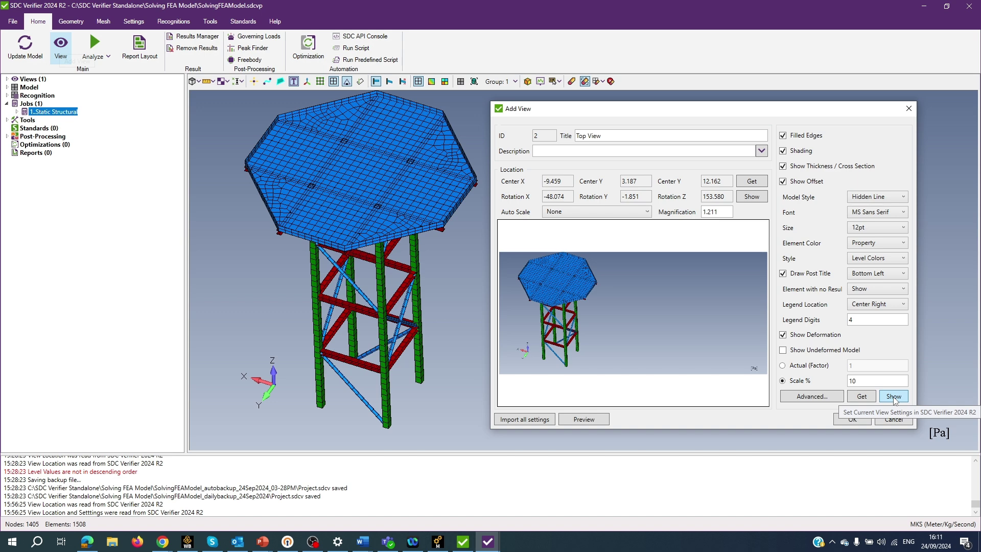
Step: Open the advanced view options and try the Solid background and contour colors for legend numbers, keeping the Shaded background and contour colors off
{"action": "left_click", "coordinate": [806, 398]}
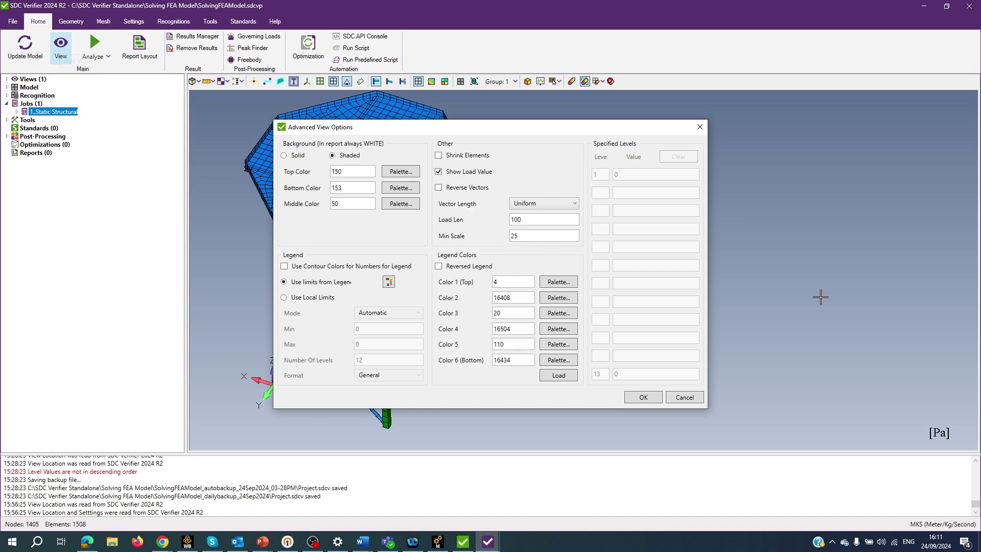
{"action": "left_click", "coordinate": [284, 156]}
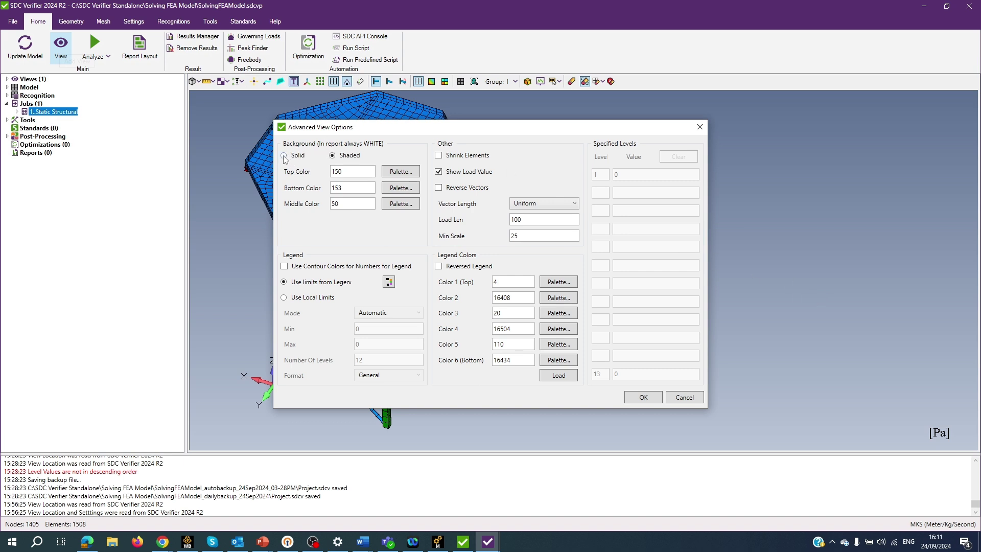
{"action": "left_click", "coordinate": [333, 157]}
{"action": "left_click", "coordinate": [284, 157]}
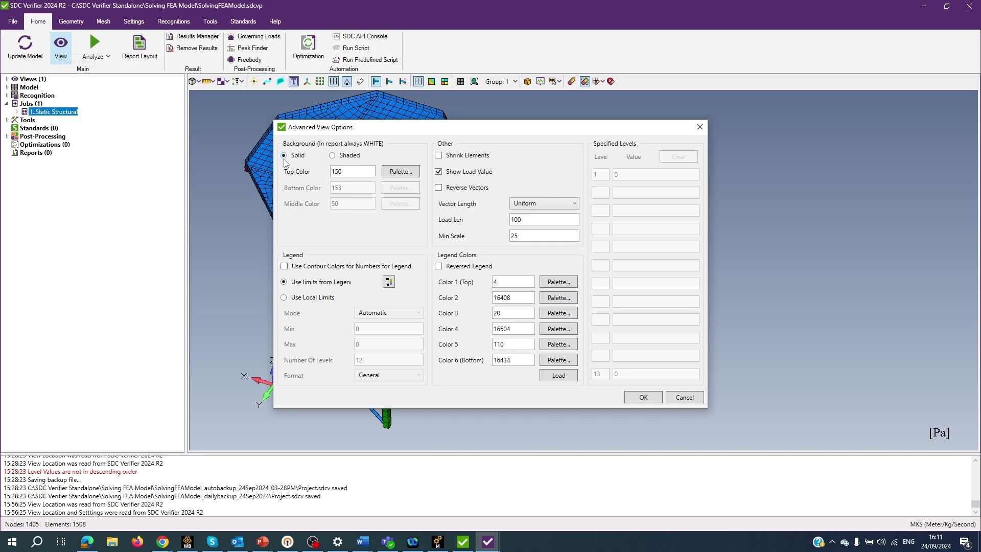
{"action": "left_click", "coordinate": [333, 156]}
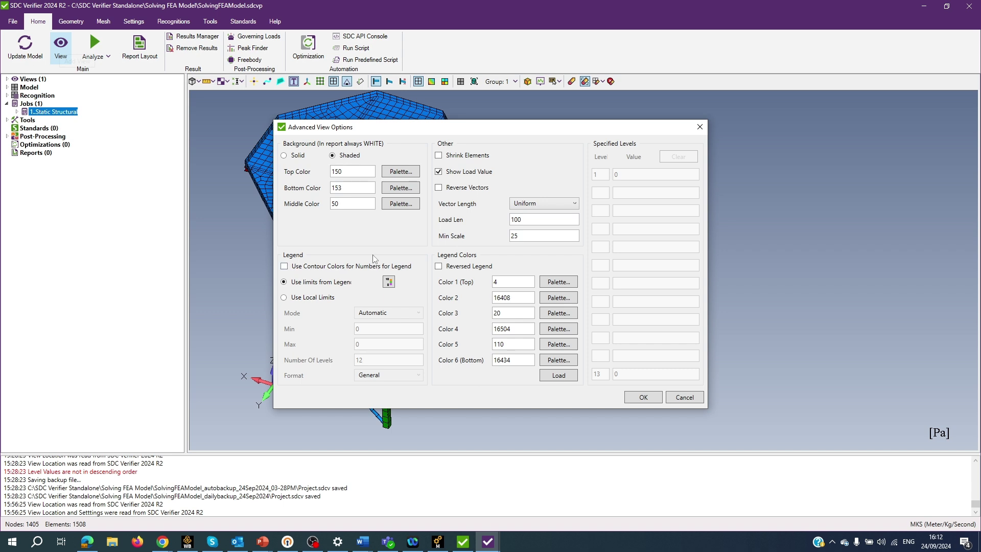
{"action": "left_click", "coordinate": [286, 267]}
{"action": "left_click", "coordinate": [285, 268]}
Step: Examine the legend settings per result category, including the mode, number of levels and legend format of Displacements
{"action": "left_click", "coordinate": [389, 281]}
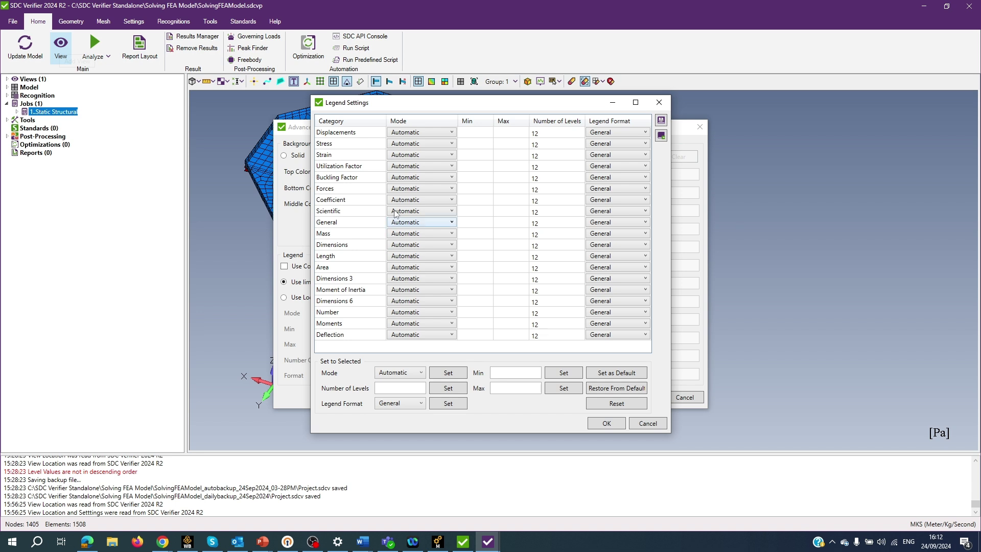
{"action": "left_click", "coordinate": [451, 133]}
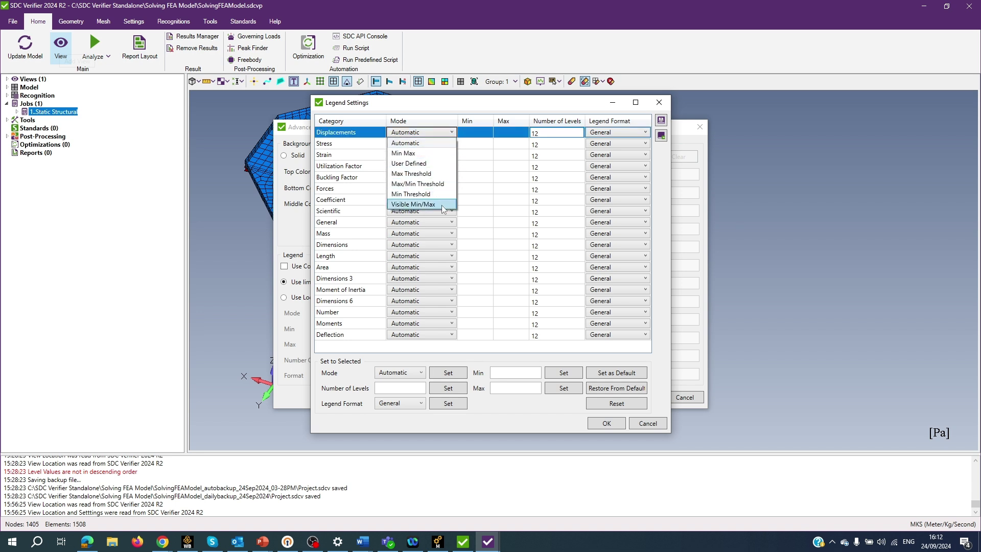
{"action": "left_click", "coordinate": [546, 134]}
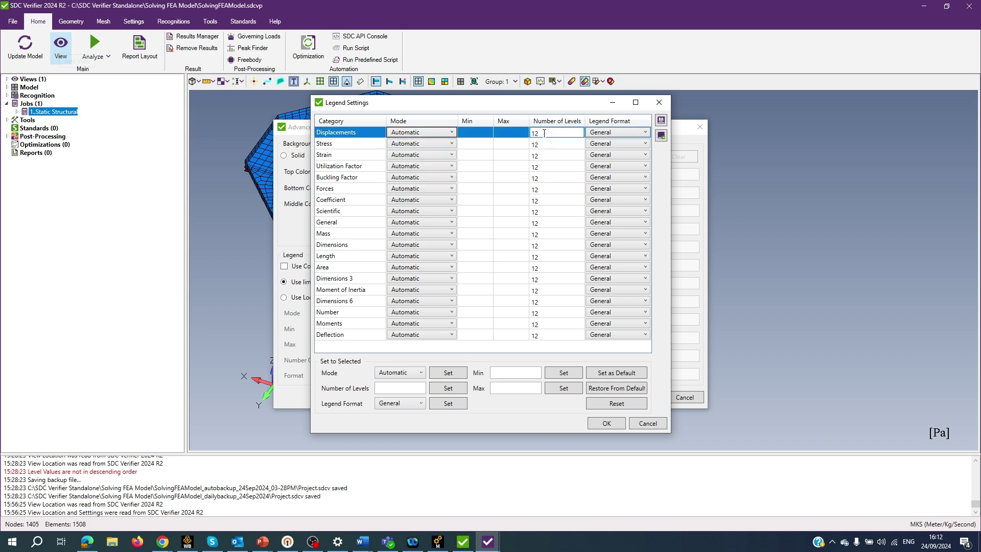
{"action": "left_click", "coordinate": [646, 133]}
{"action": "left_click", "coordinate": [355, 225]}
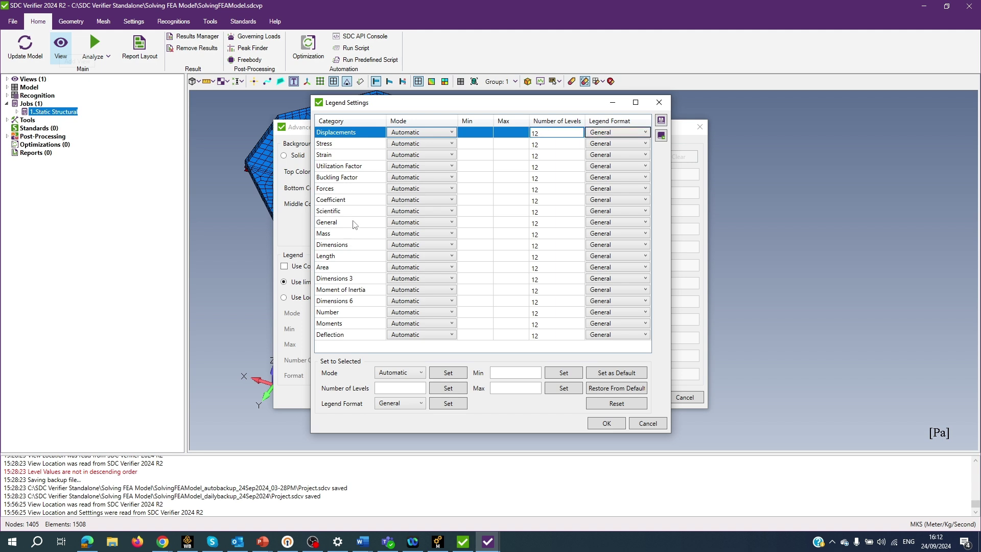
{"action": "left_click", "coordinate": [349, 233]}
{"action": "left_click", "coordinate": [354, 168]}
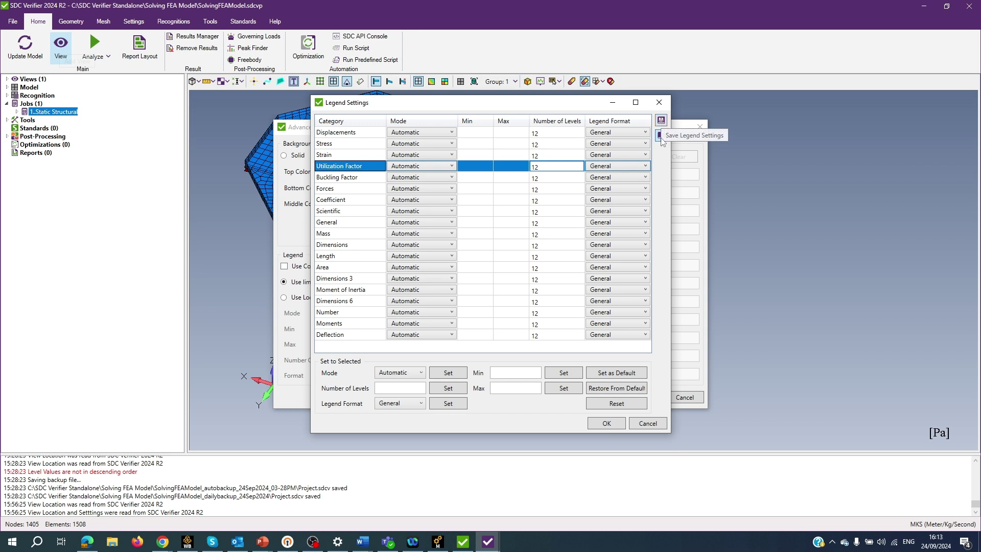
{"action": "left_click", "coordinate": [606, 424]}
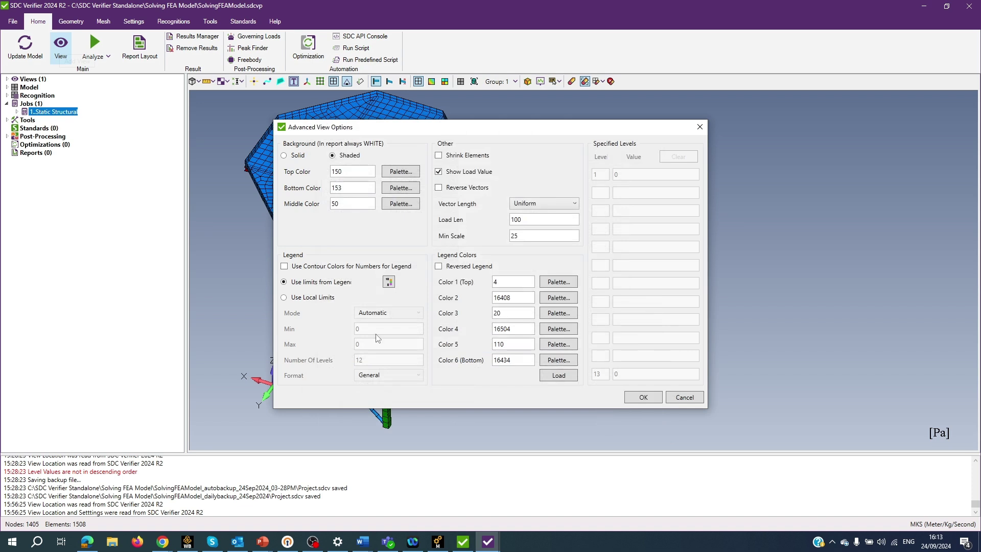
Step: Switch the legend to Use Local Limits and review its mode, number of levels and format options
{"action": "left_click", "coordinate": [284, 298]}
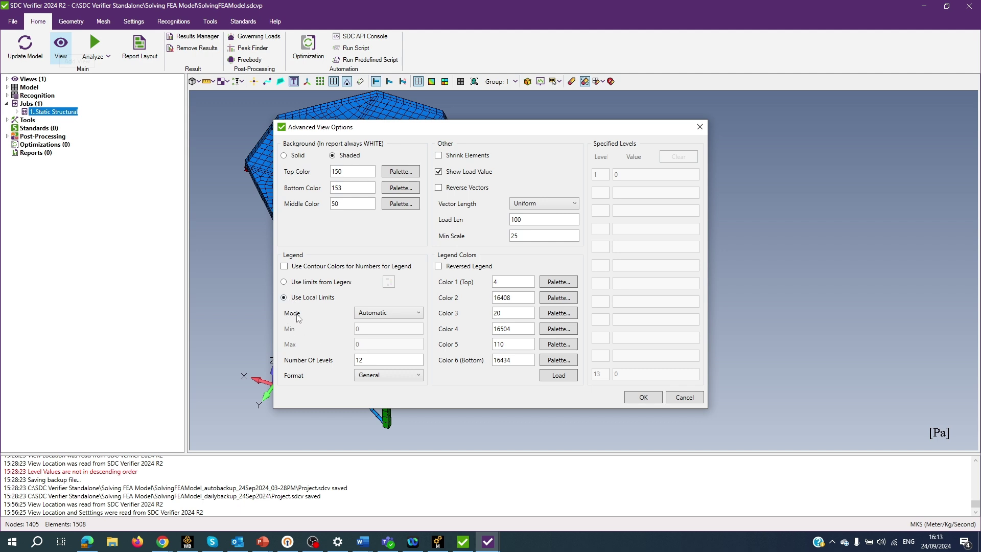
{"action": "left_click", "coordinate": [417, 315]}
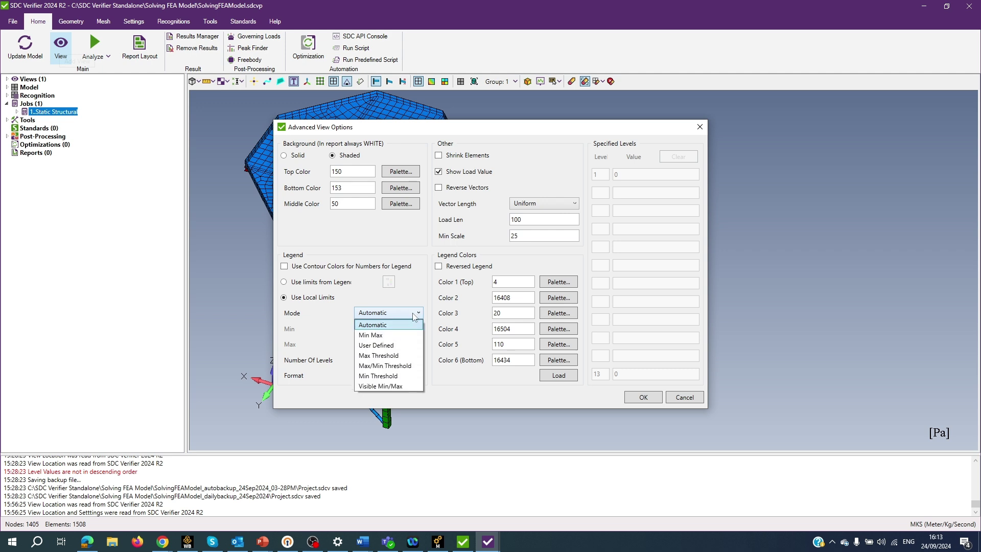
{"action": "left_click", "coordinate": [416, 313]}
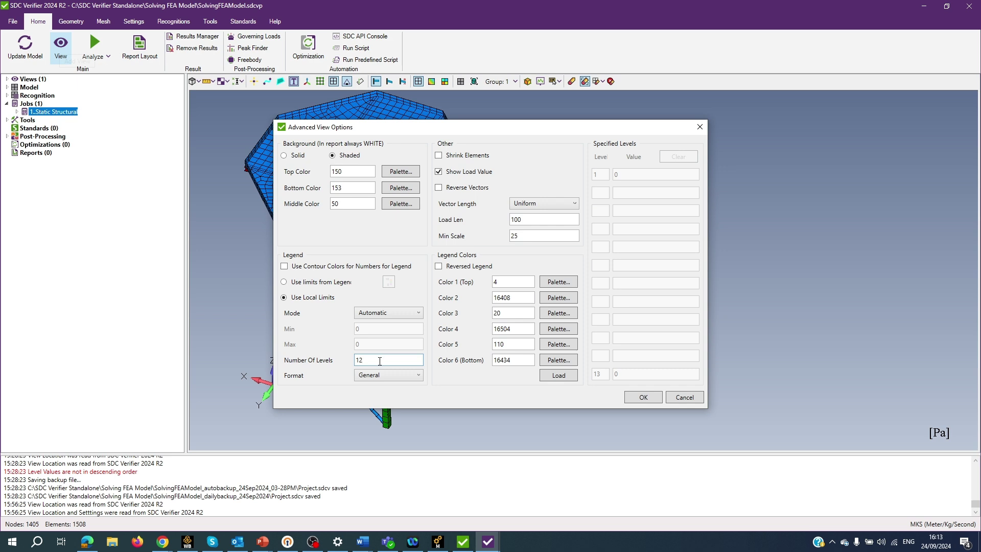
{"action": "left_click", "coordinate": [417, 376]}
{"action": "left_click", "coordinate": [412, 378]}
Step: Examine the Reverse Vectors, Vector Length, Load Len, Min Scale and Reversed Legend options without changing them
{"action": "left_click", "coordinate": [439, 188]}
{"action": "left_click", "coordinate": [573, 204]}
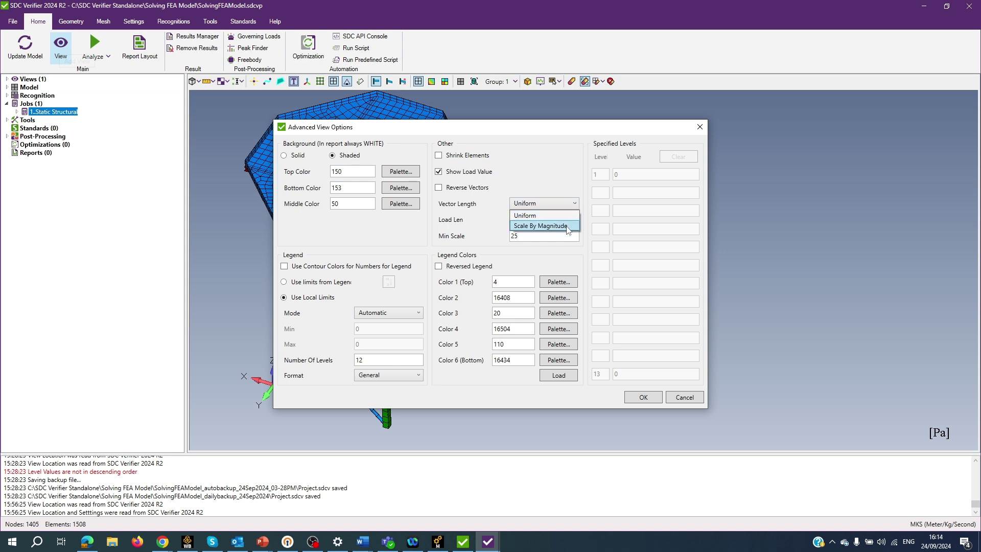
{"action": "left_click", "coordinate": [555, 203]}
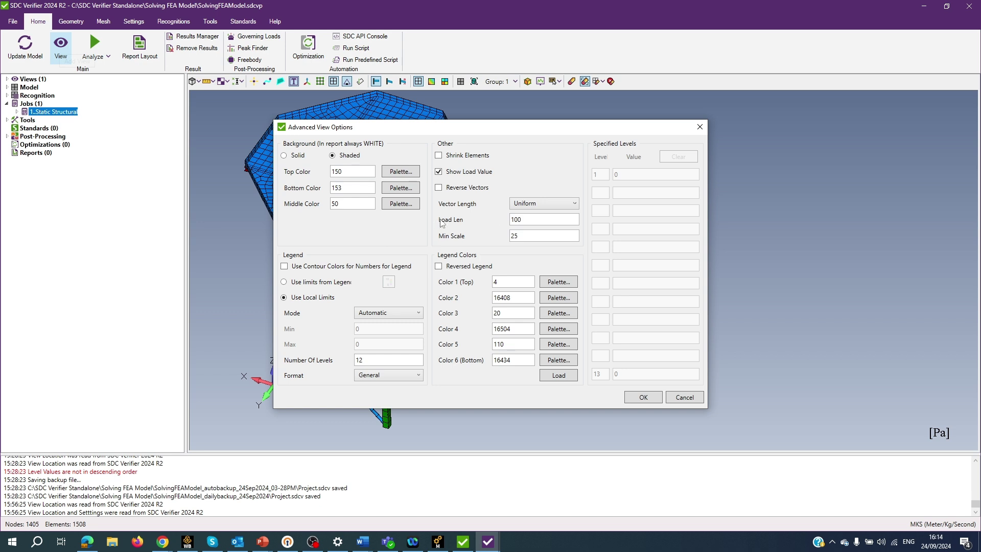
{"action": "left_click", "coordinate": [529, 219]}
{"action": "left_click", "coordinate": [523, 236]}
{"action": "left_click", "coordinate": [438, 267]}
{"action": "left_click", "coordinate": [438, 266]}
Step: Set the legend mode to User Defined to inspect the specified levels, and return the mode to Automatic
{"action": "left_click", "coordinate": [419, 317]}
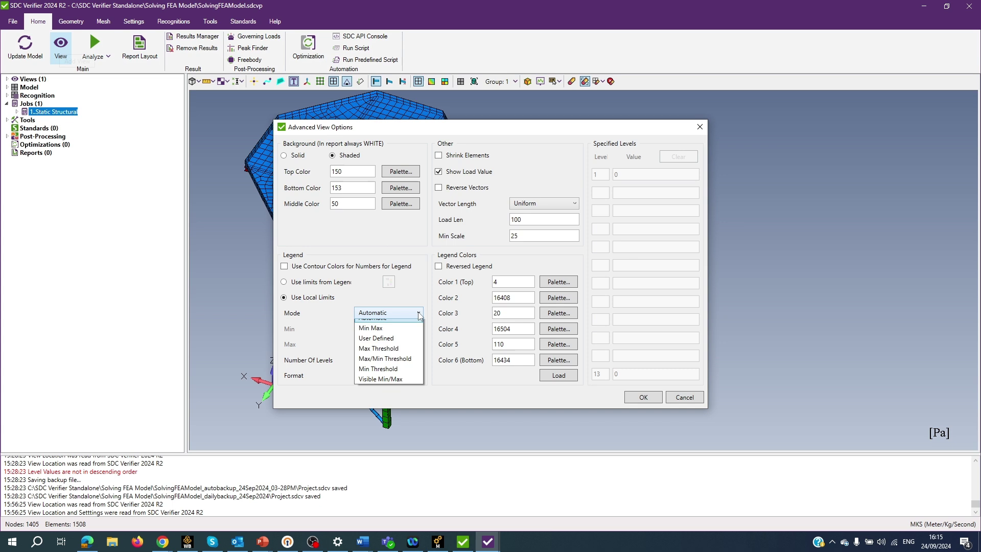
{"action": "left_click", "coordinate": [386, 345]}
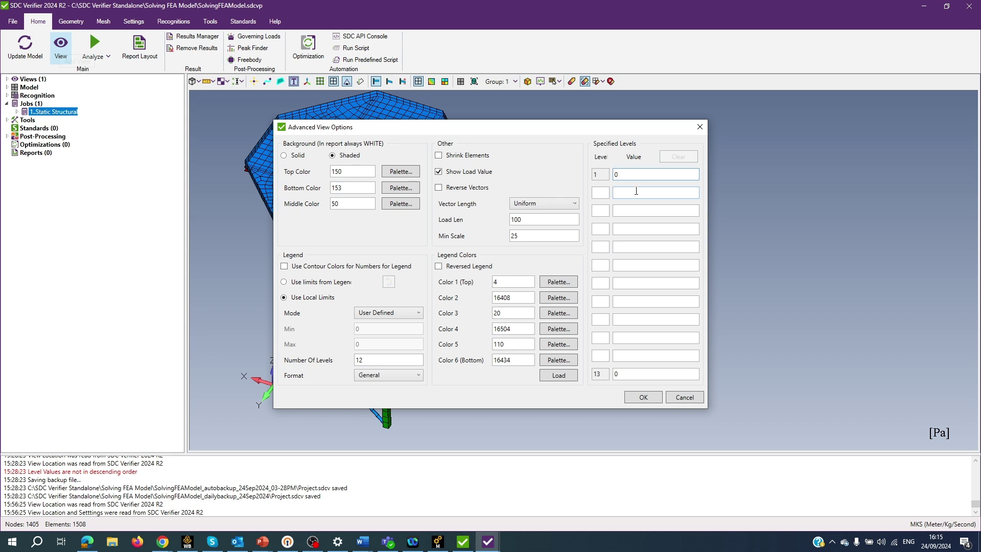
{"action": "left_click", "coordinate": [414, 314]}
{"action": "left_click", "coordinate": [397, 329]}
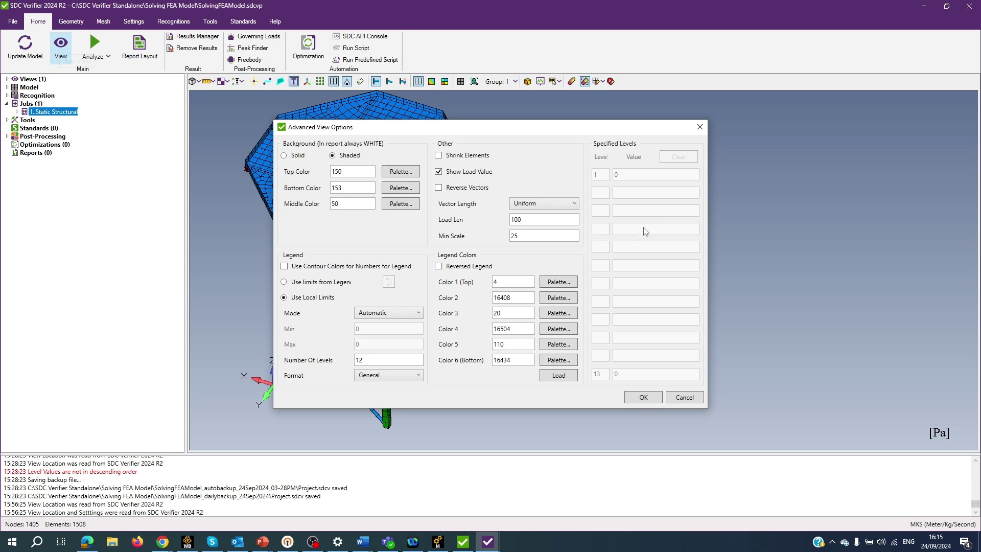
Step: Accept the advanced view options and create the Top View
{"action": "left_click", "coordinate": [643, 397]}
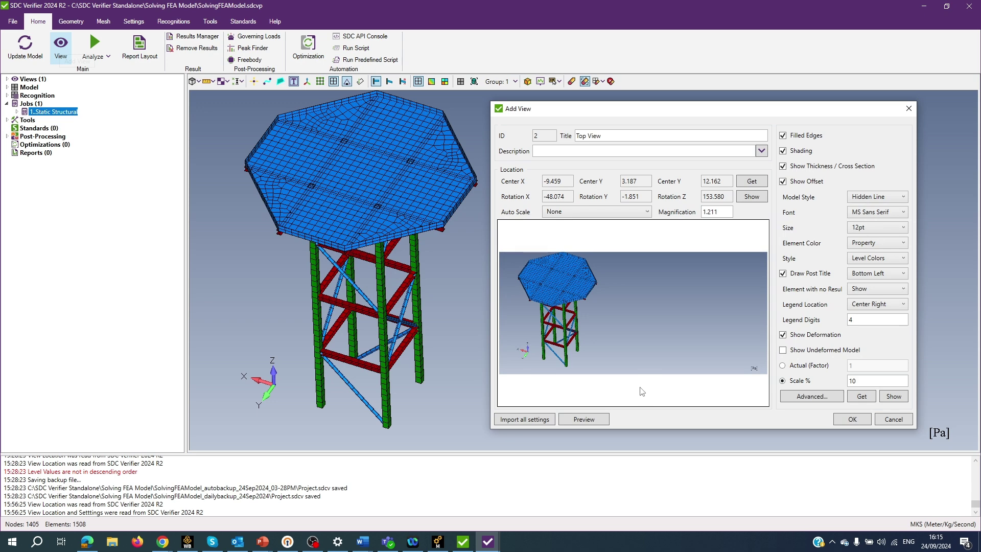
{"action": "left_click", "coordinate": [853, 419]}
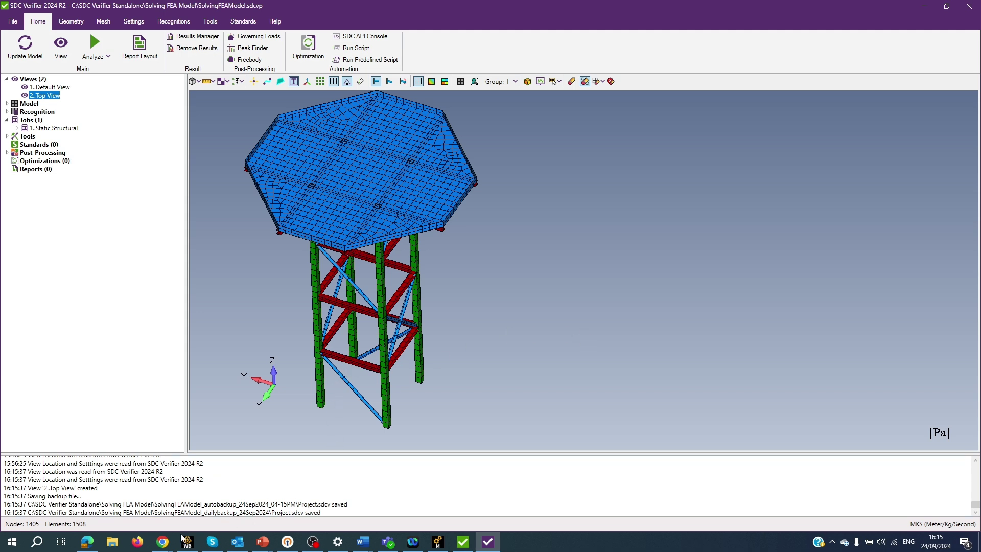
Step: Switch to Chrome, open the online help for SDC Verifier from the website and look through its topic list
{"action": "mouse_move", "coordinate": [161, 544]}
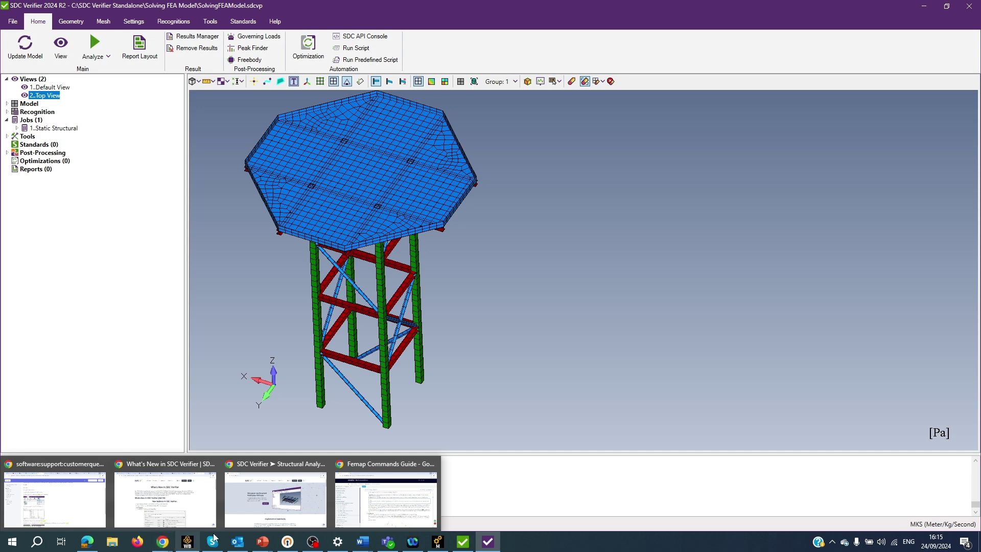
{"action": "left_click", "coordinate": [274, 493]}
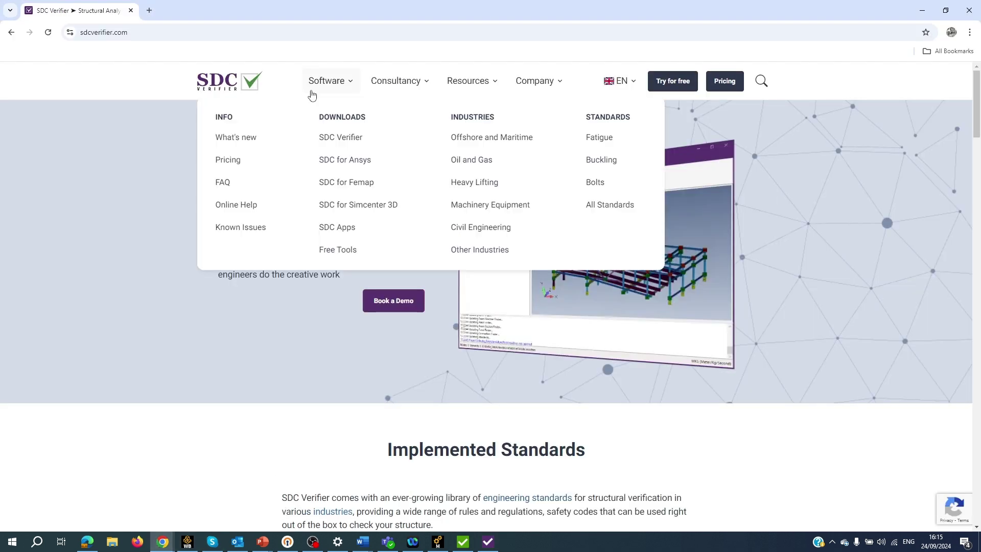
{"action": "mouse_move", "coordinate": [324, 86]}
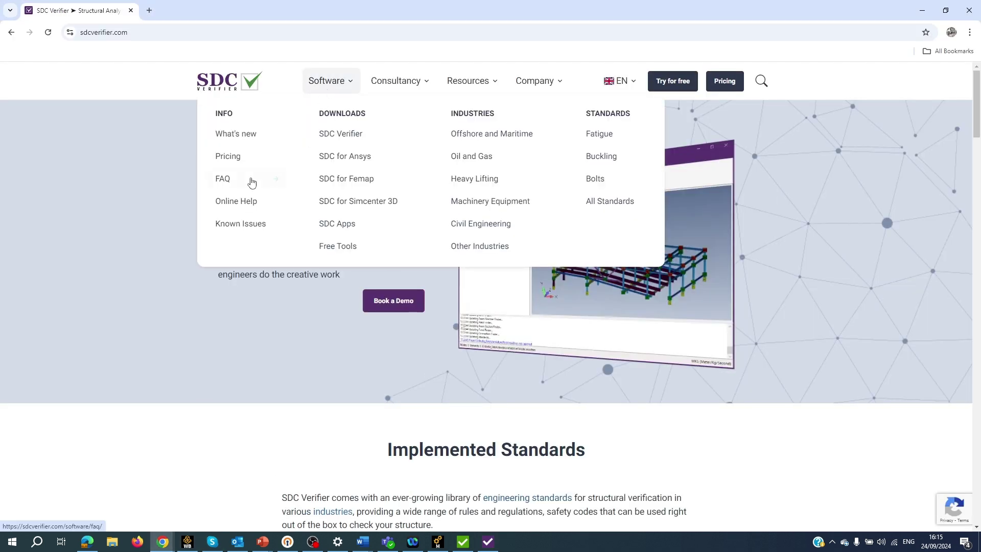
{"action": "left_click", "coordinate": [238, 203]}
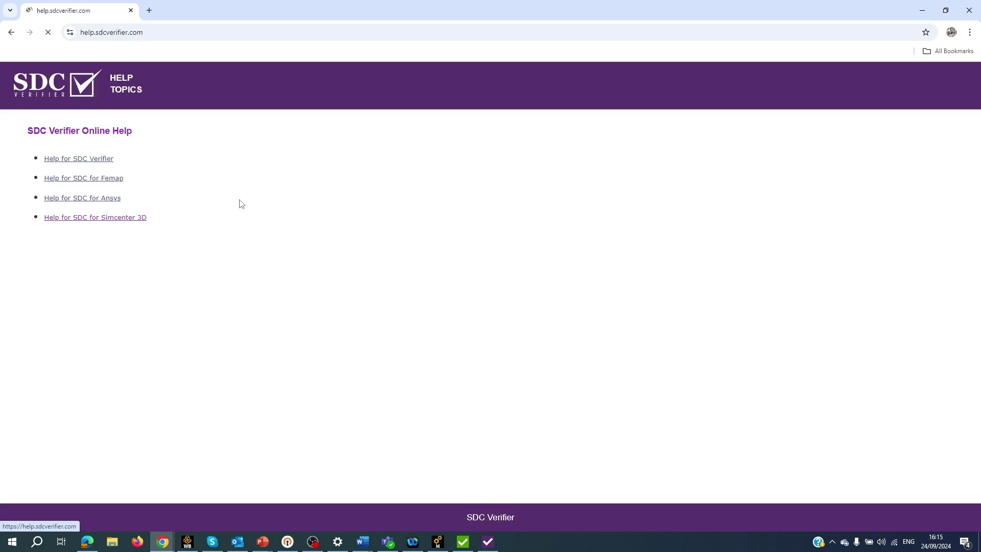
{"action": "left_click", "coordinate": [70, 159]}
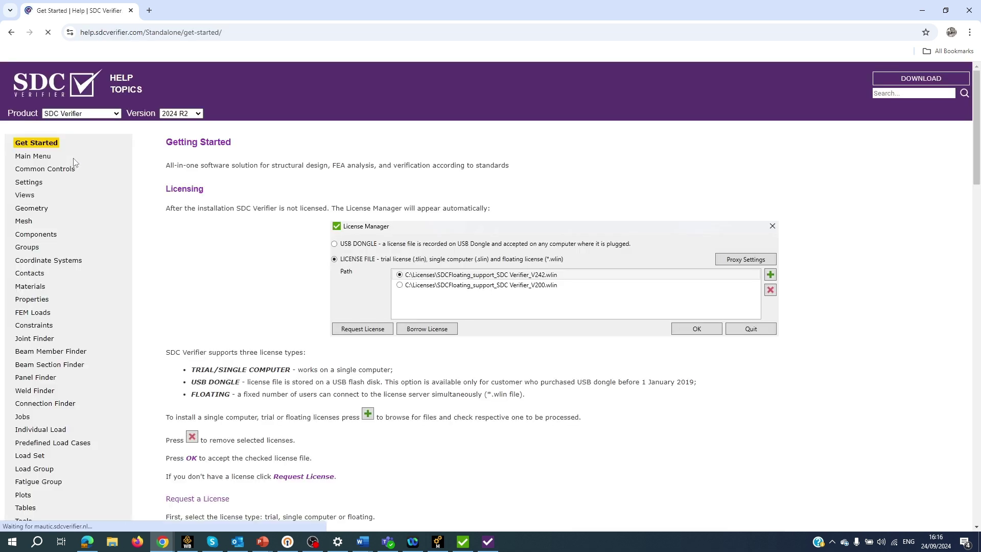
{"action": "scroll", "coordinate": [57, 222], "scroll_direction": "down", "scroll_amount": 2}
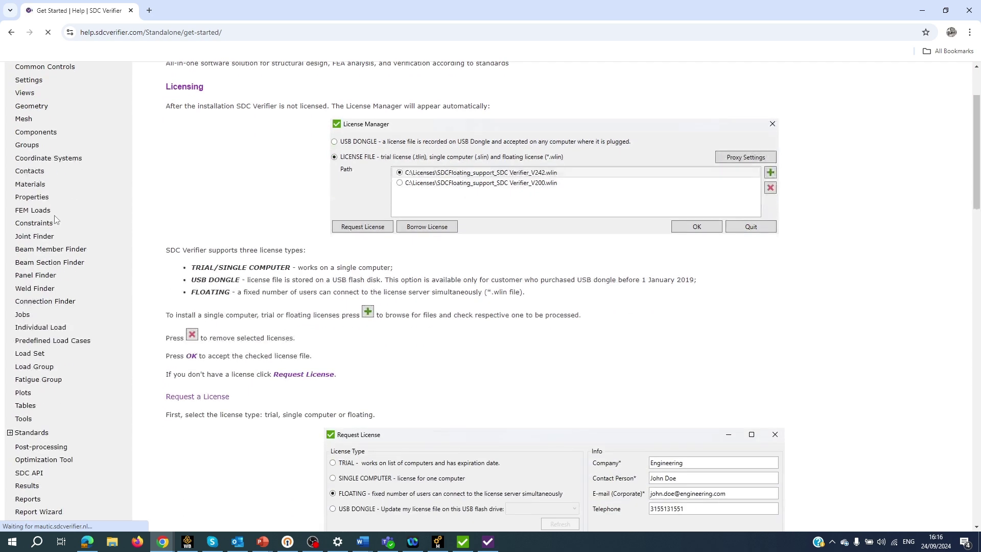
{"action": "scroll", "coordinate": [58, 222], "scroll_direction": "up", "scroll_amount": 2}
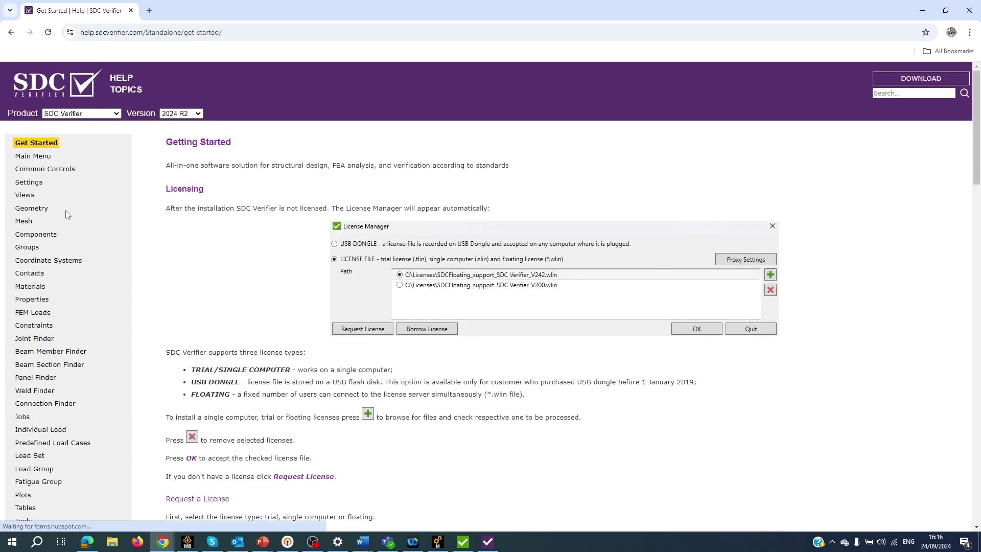
Step: Open the SDC Verifier Tutorials page from the website's resources, look through the tutorials, and return to SDC Verifier
{"action": "left_click", "coordinate": [46, 92]}
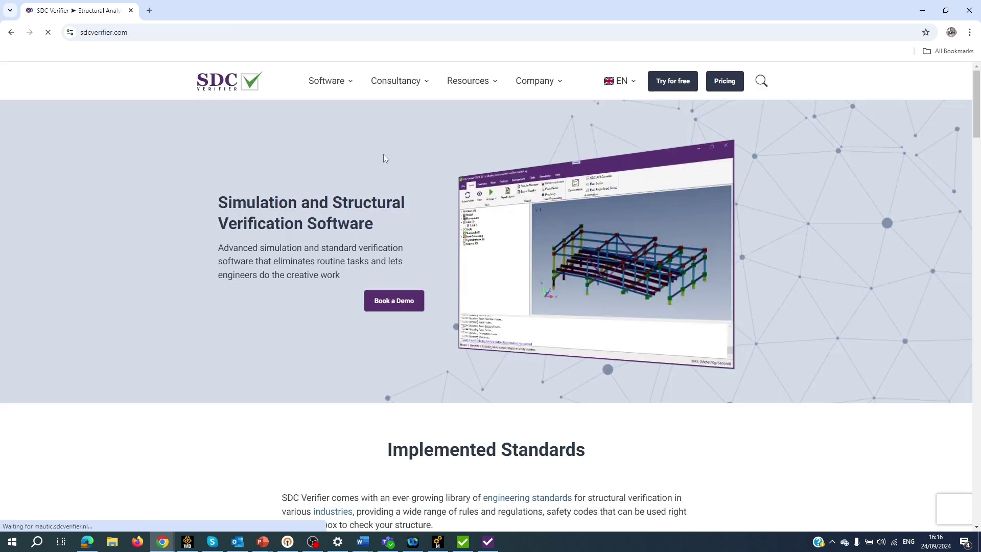
{"action": "mouse_move", "coordinate": [491, 92]}
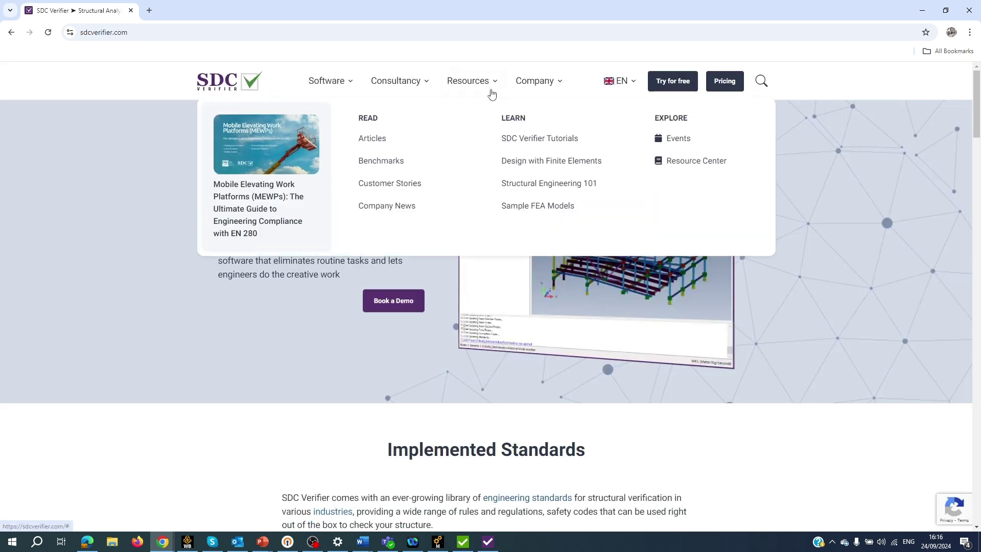
{"action": "left_click", "coordinate": [537, 136]}
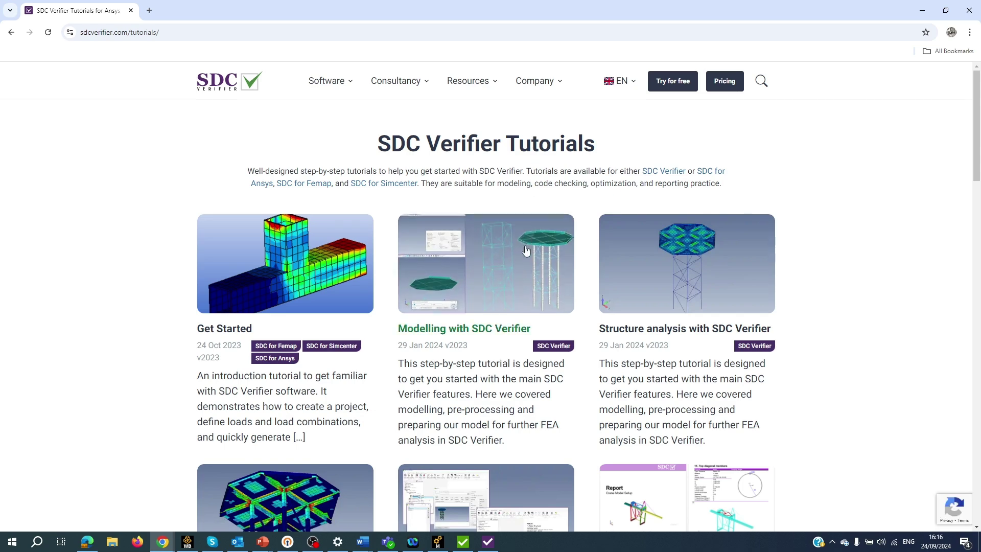
{"action": "scroll", "coordinate": [567, 336], "scroll_direction": "down", "scroll_amount": 3}
{"action": "scroll", "coordinate": [566, 339], "scroll_direction": "up", "scroll_amount": 3}
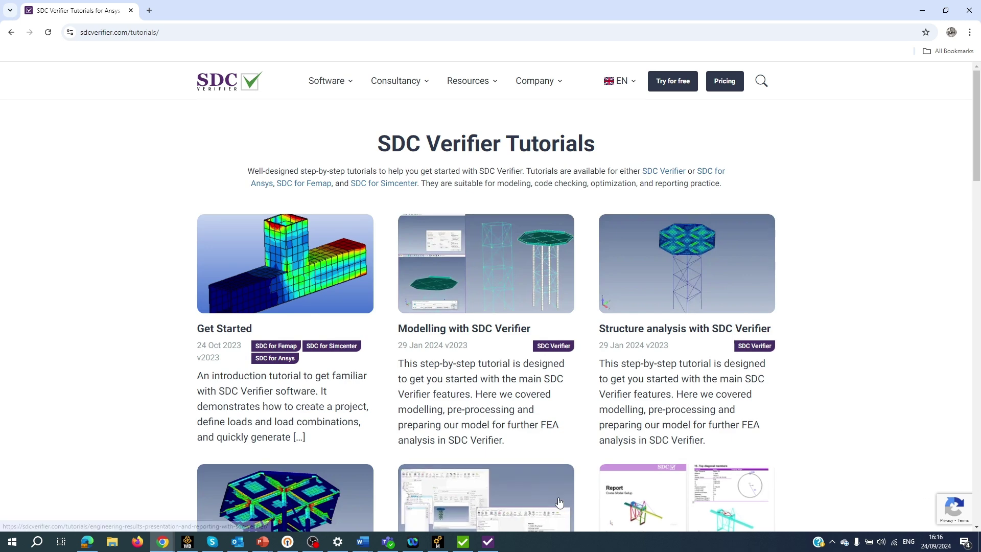
{"action": "left_click", "coordinate": [488, 541]}
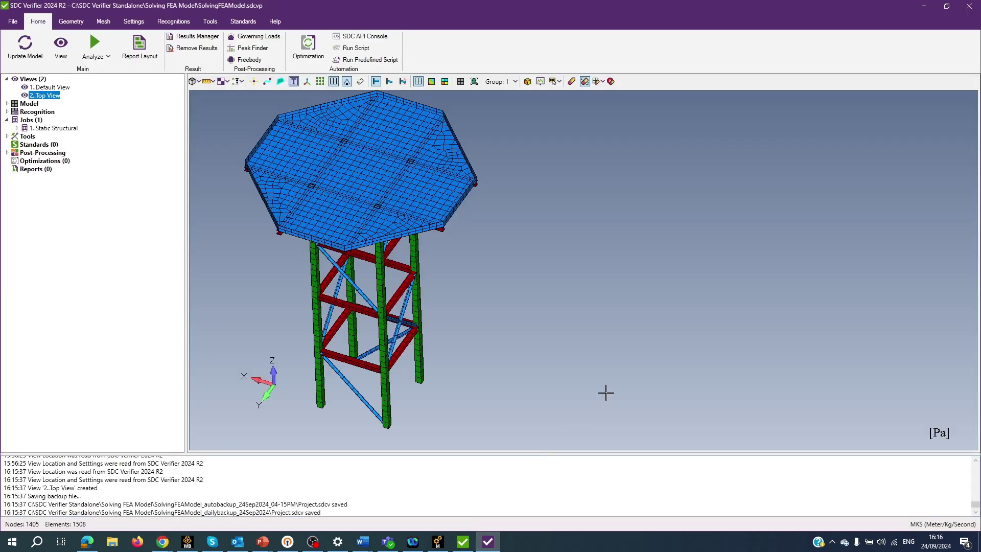